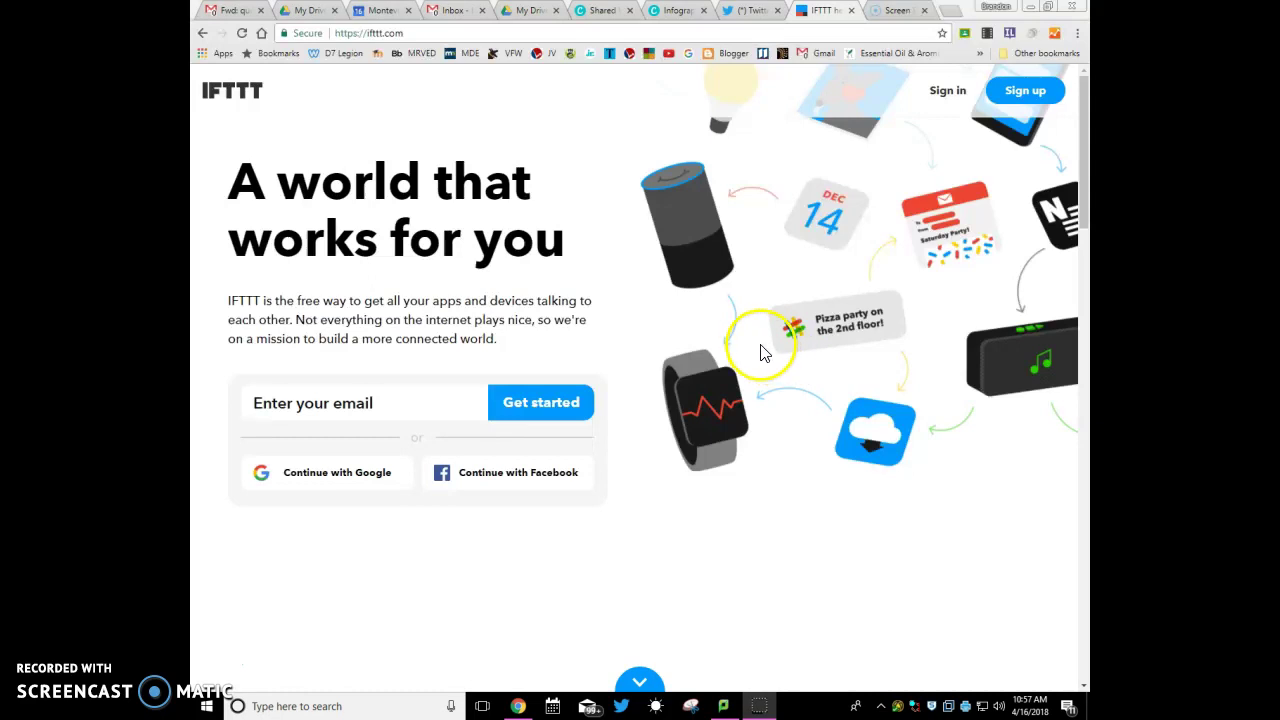
Sign in to IFTTT with the school Google account and start a new applet from My Applets.
click(311, 480)
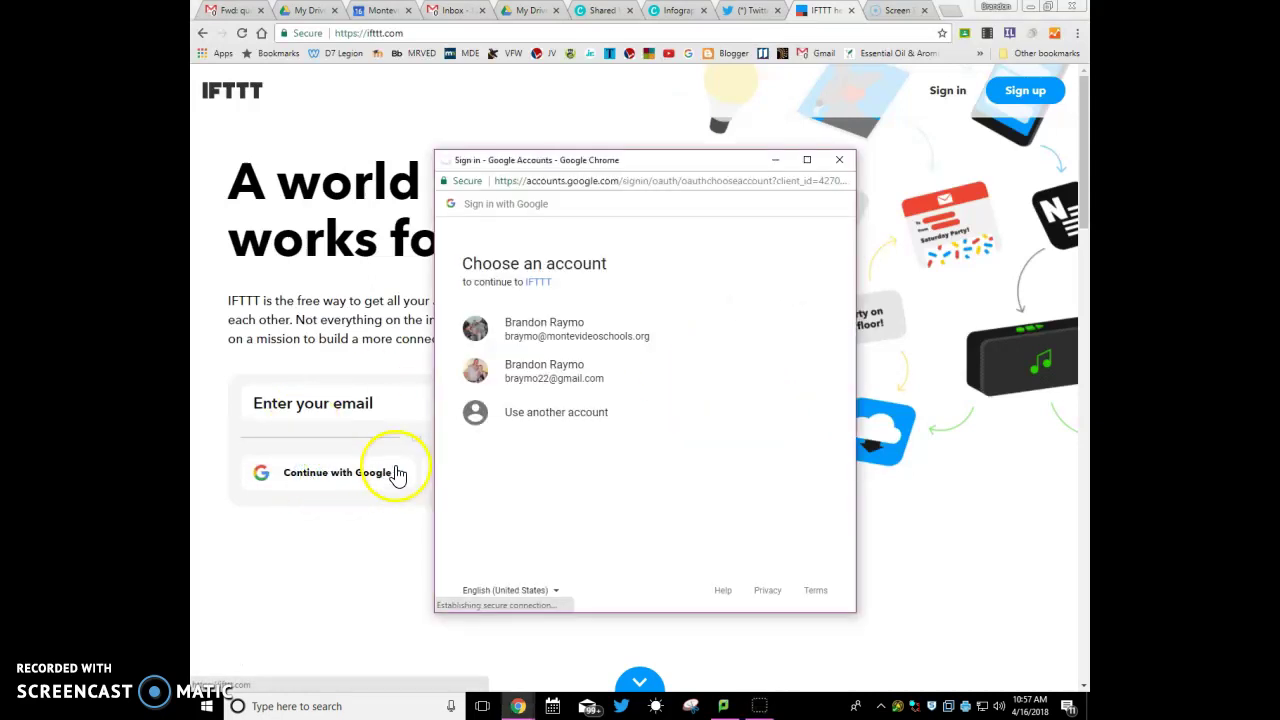
click(546, 331)
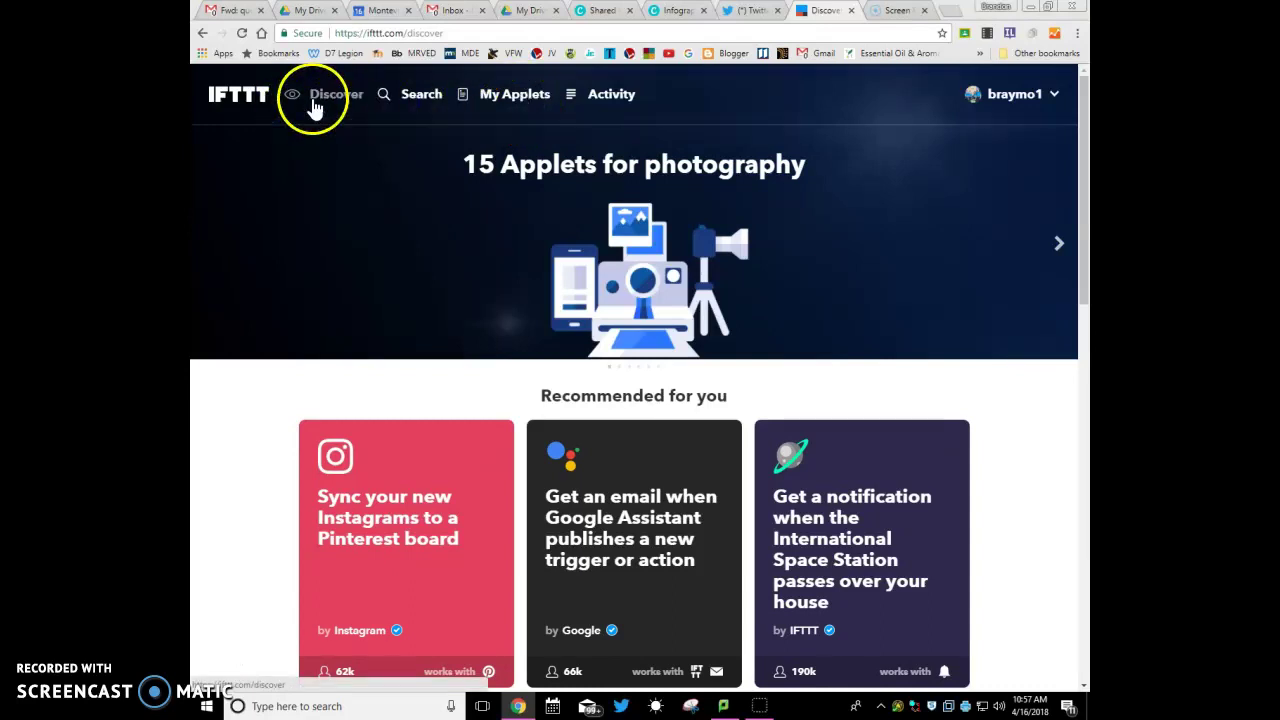
click(511, 103)
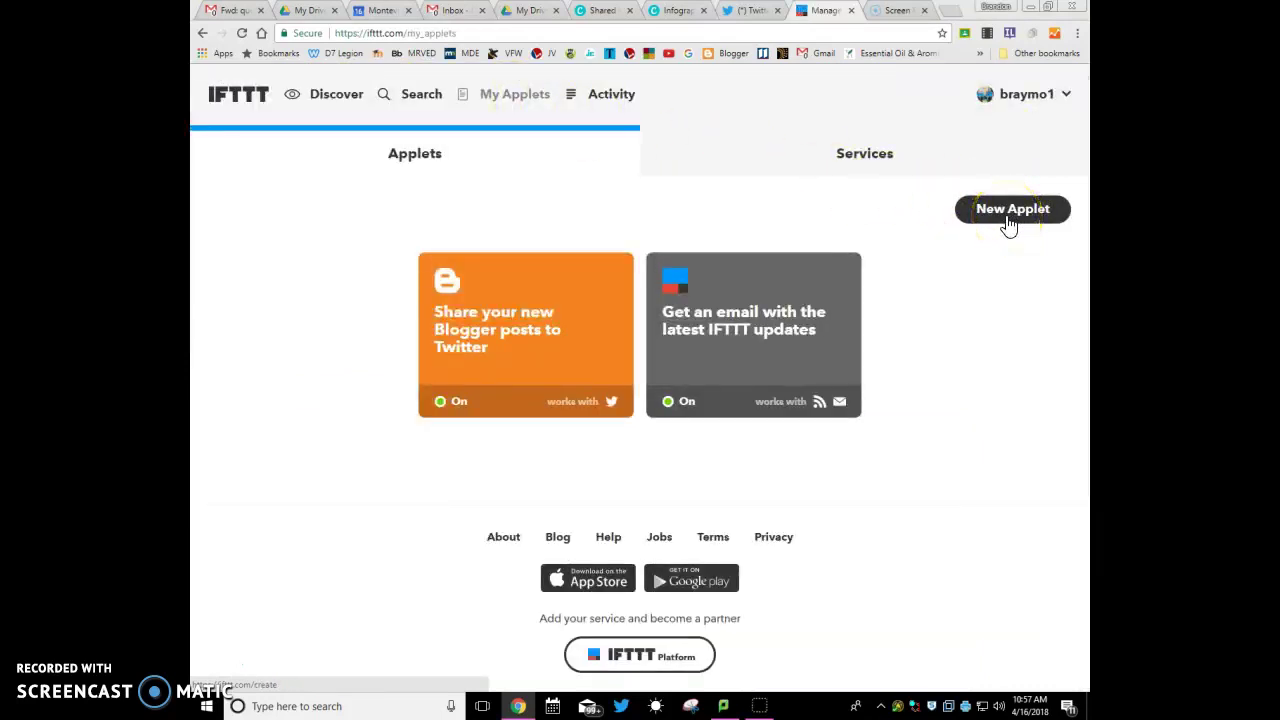
click(1010, 218)
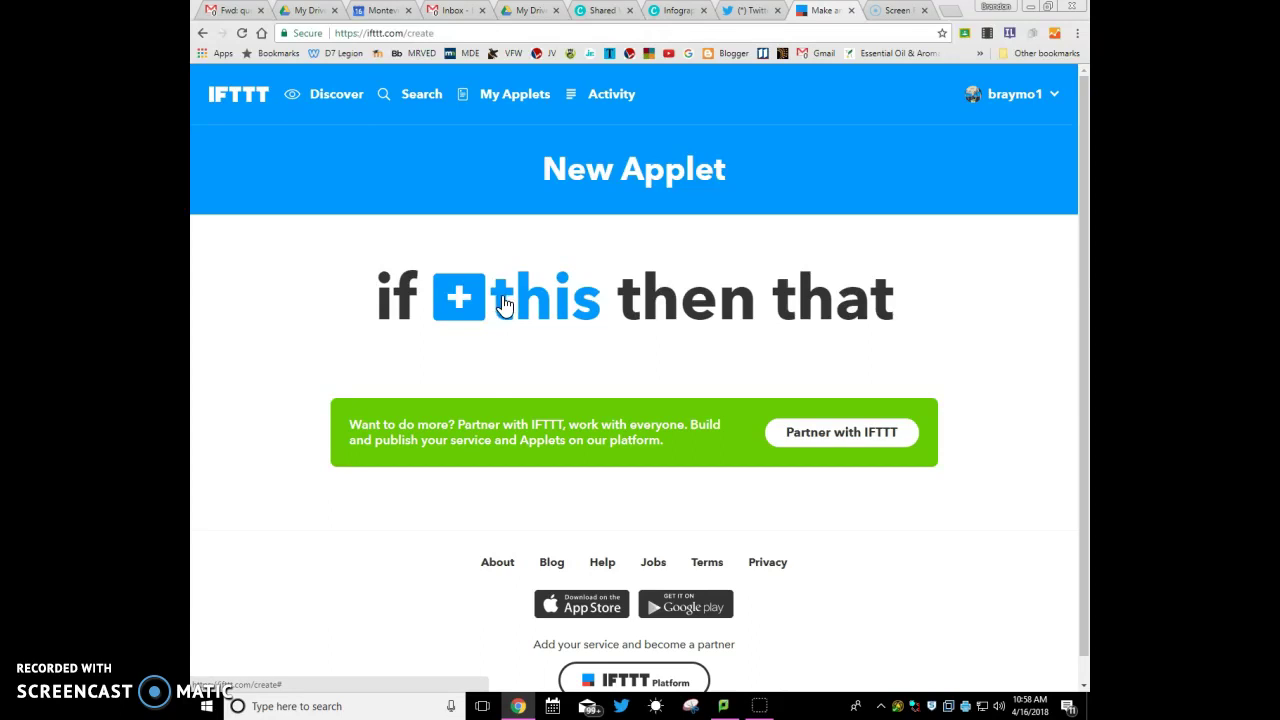
Choose Date & Time as the applet's trigger service with the "Every day of the week at" trigger.
click(503, 303)
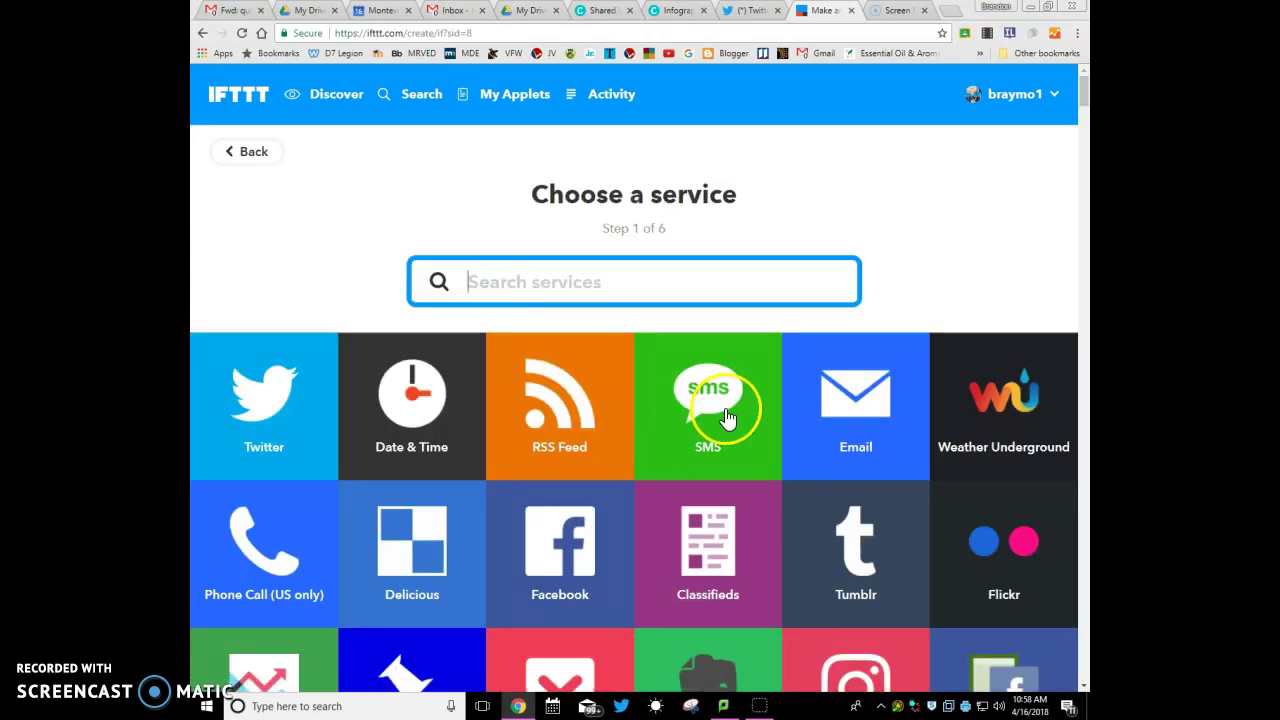
click(401, 404)
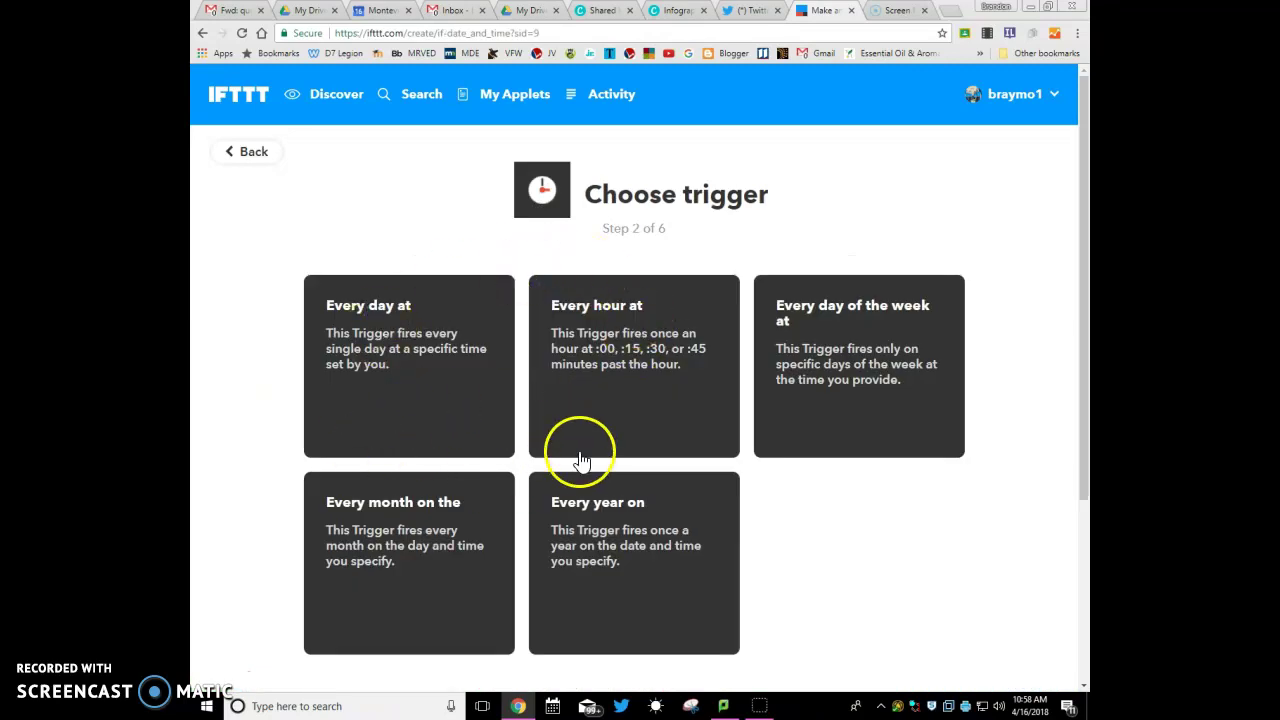
scroll(591, 449, down, 3)
scroll(501, 437, up, 3)
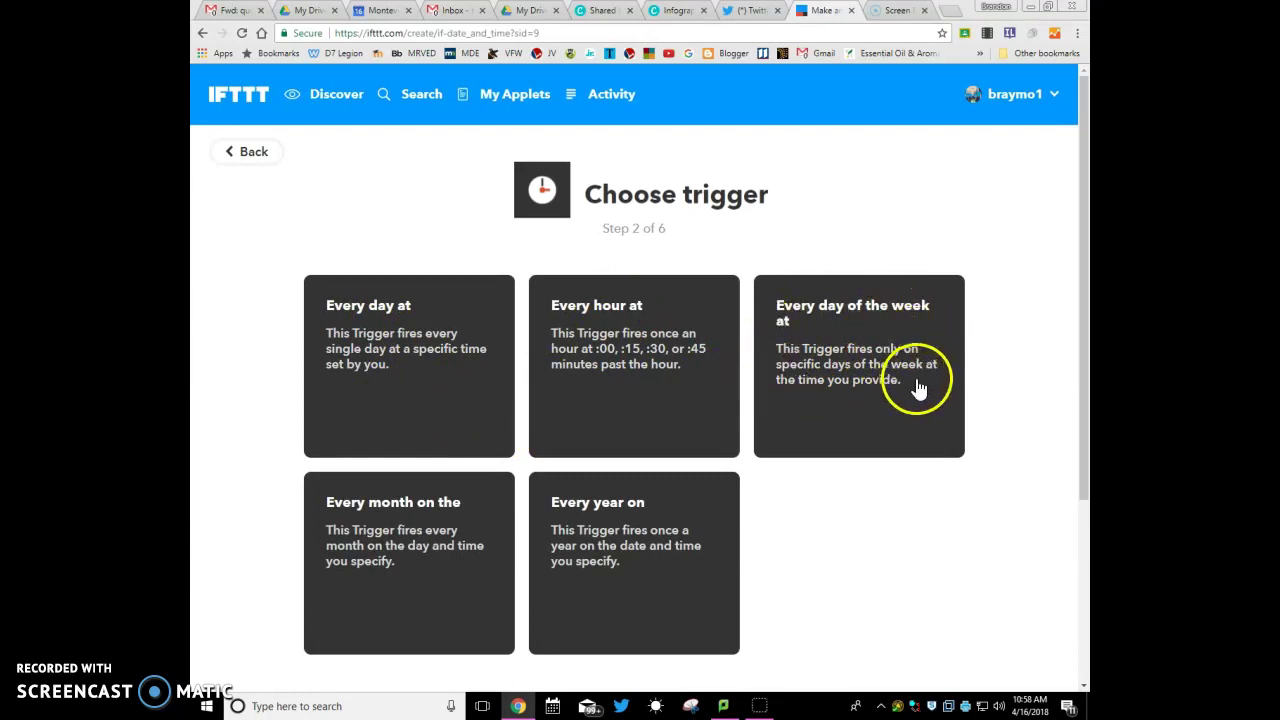
click(842, 356)
Set the trigger time to 06 AM with only Wednesday selected, and create the trigger.
scroll(846, 414, down, 3)
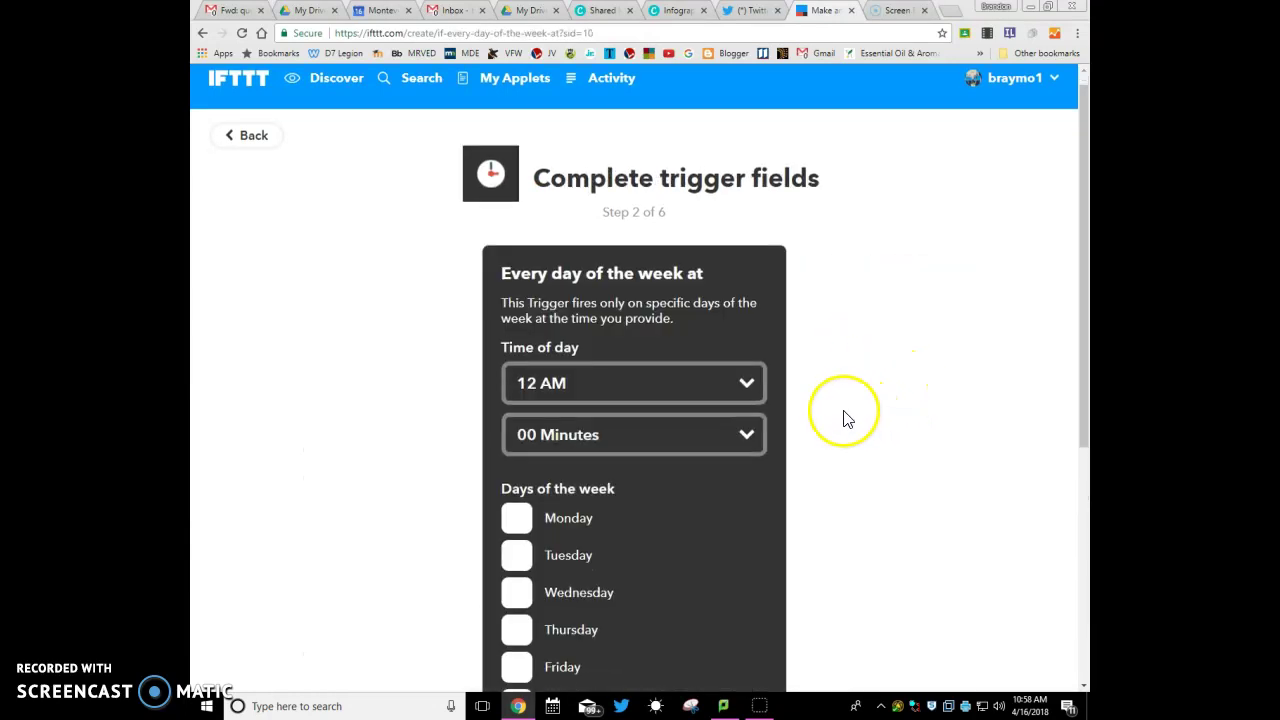
click(726, 272)
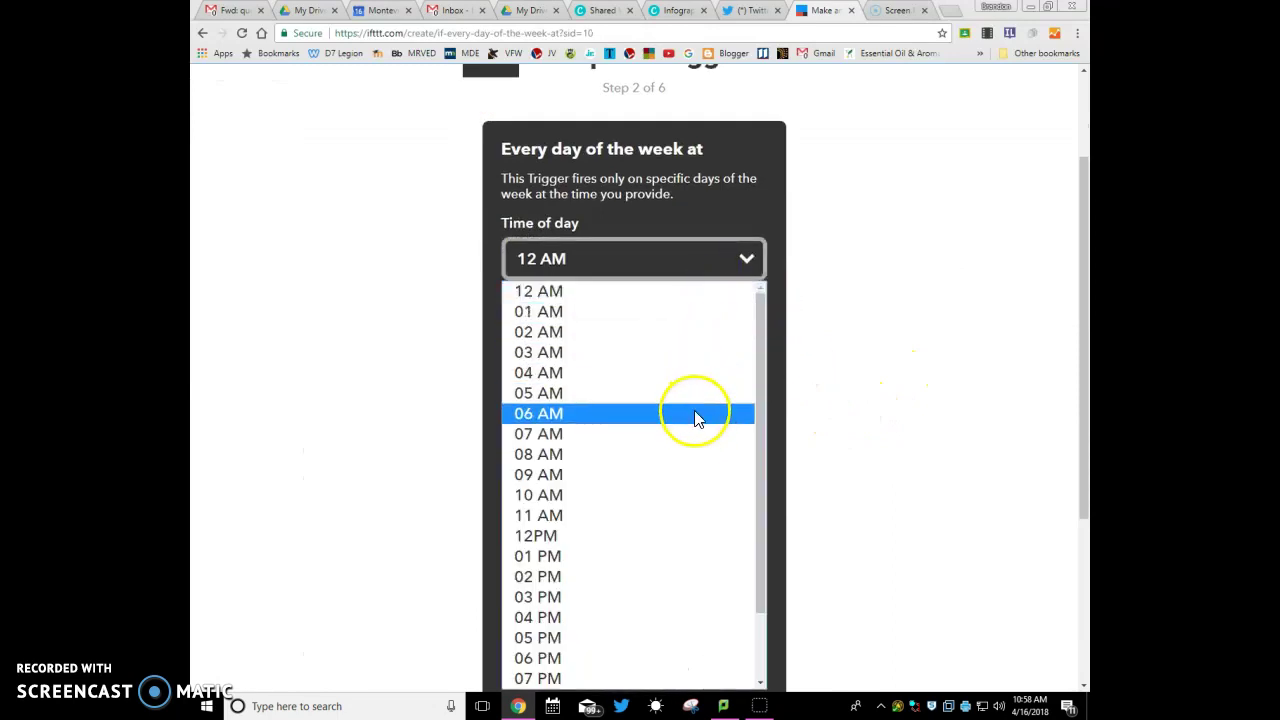
click(694, 413)
scroll(826, 328, down, 1)
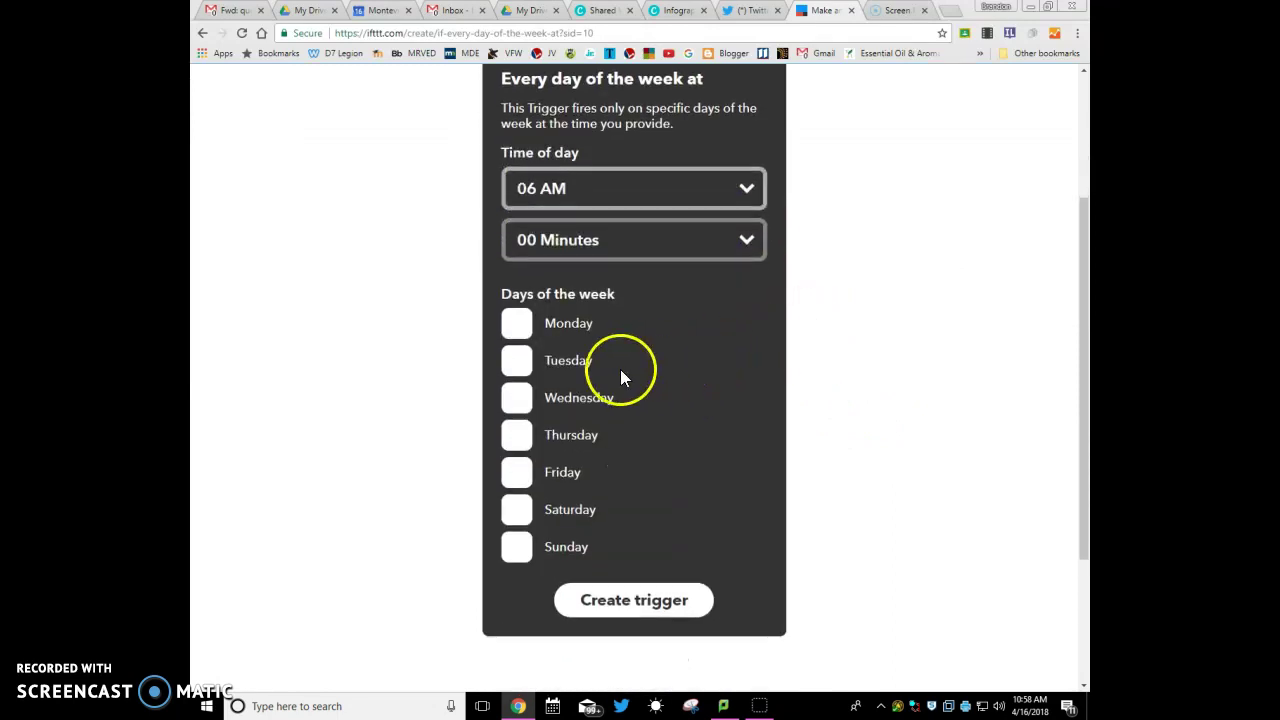
click(530, 365)
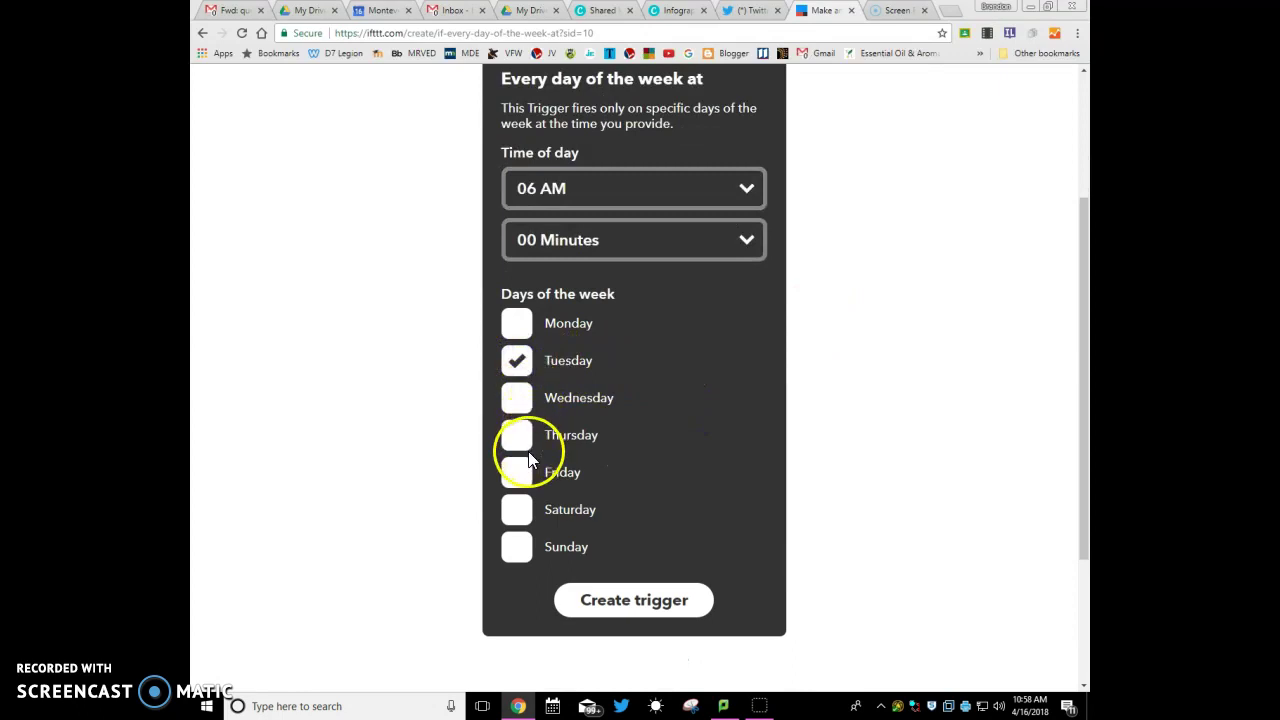
click(525, 370)
click(520, 403)
scroll(800, 500, down, 1)
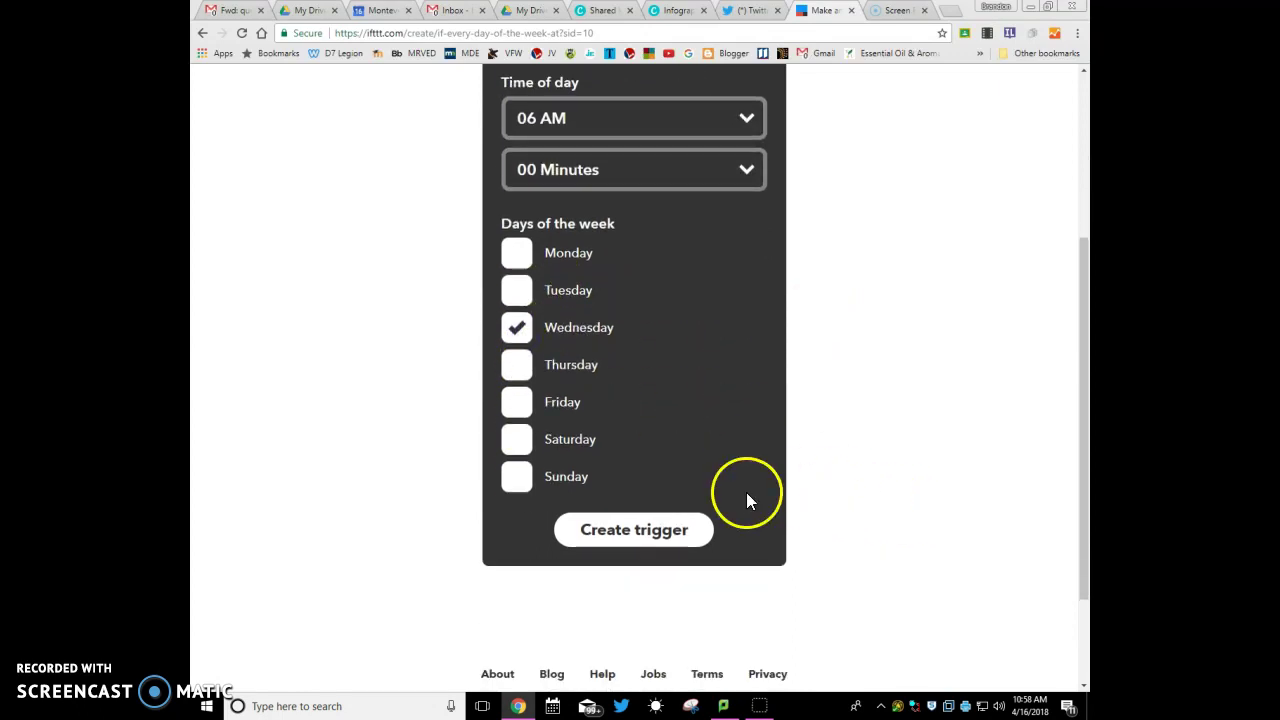
click(643, 535)
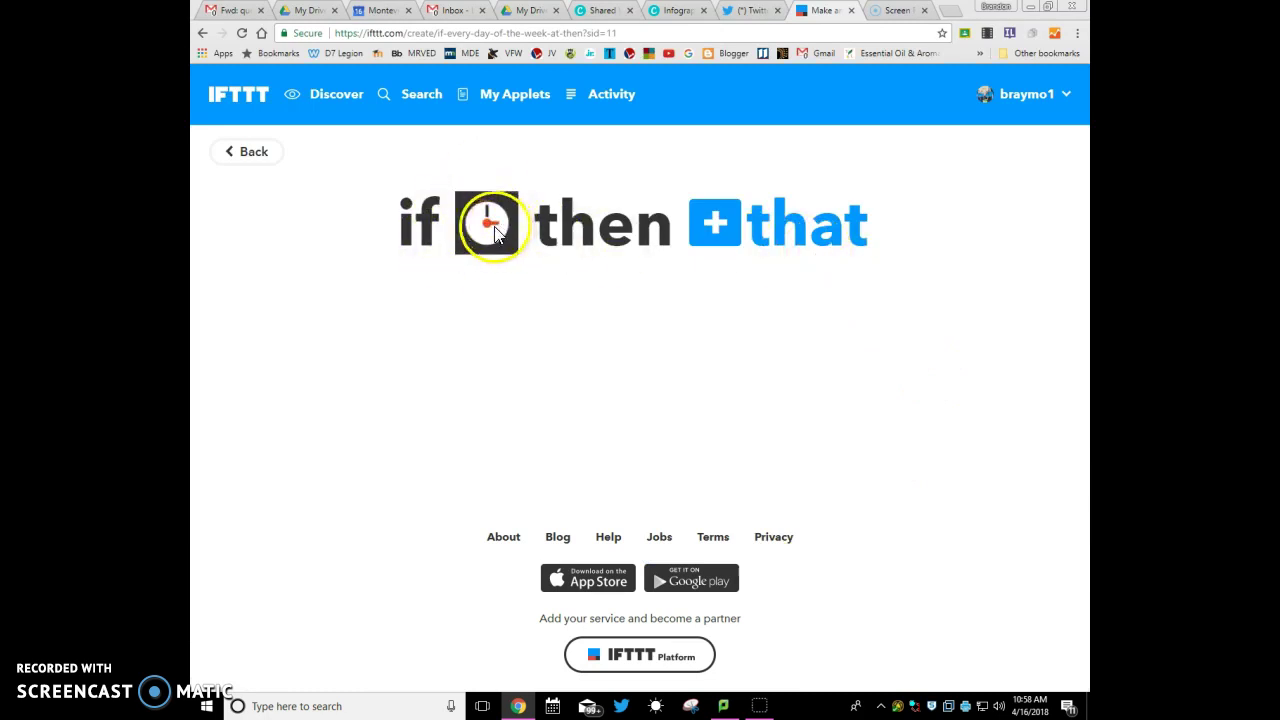
Choose Gmail as the applet's action service with the "Send an email" action.
click(825, 232)
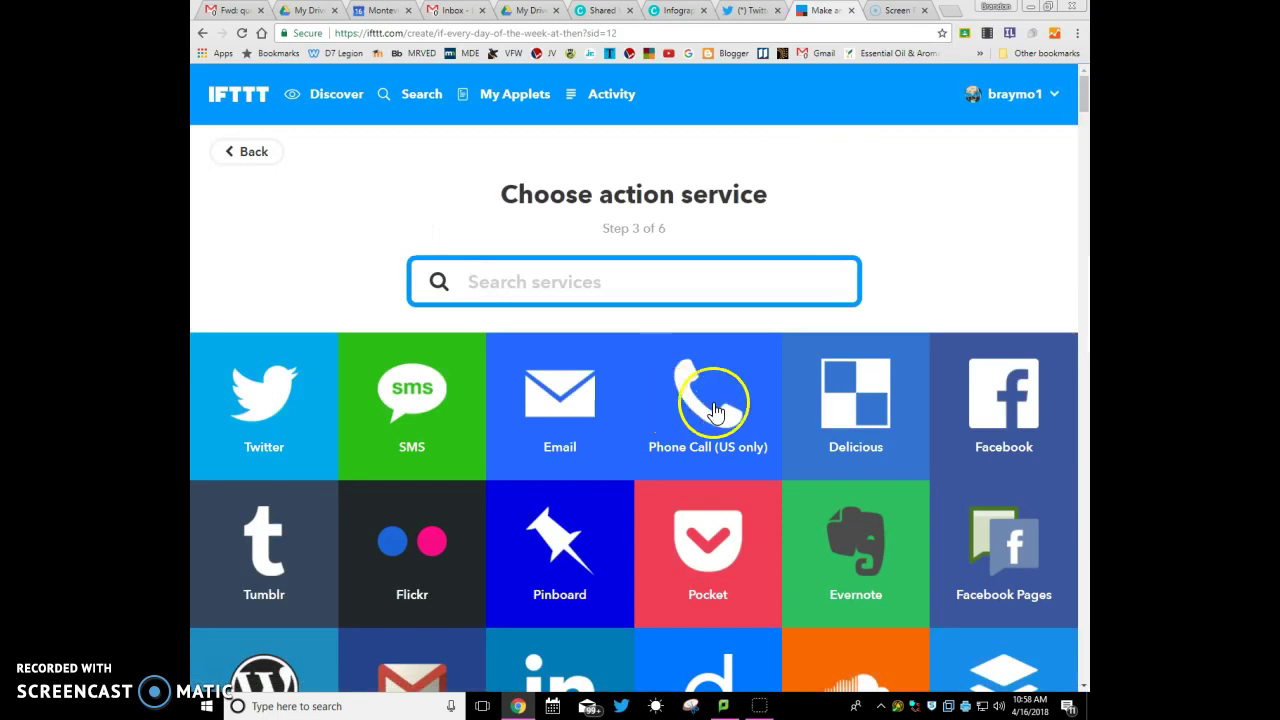
scroll(870, 398, down, 2)
scroll(860, 400, down, 2)
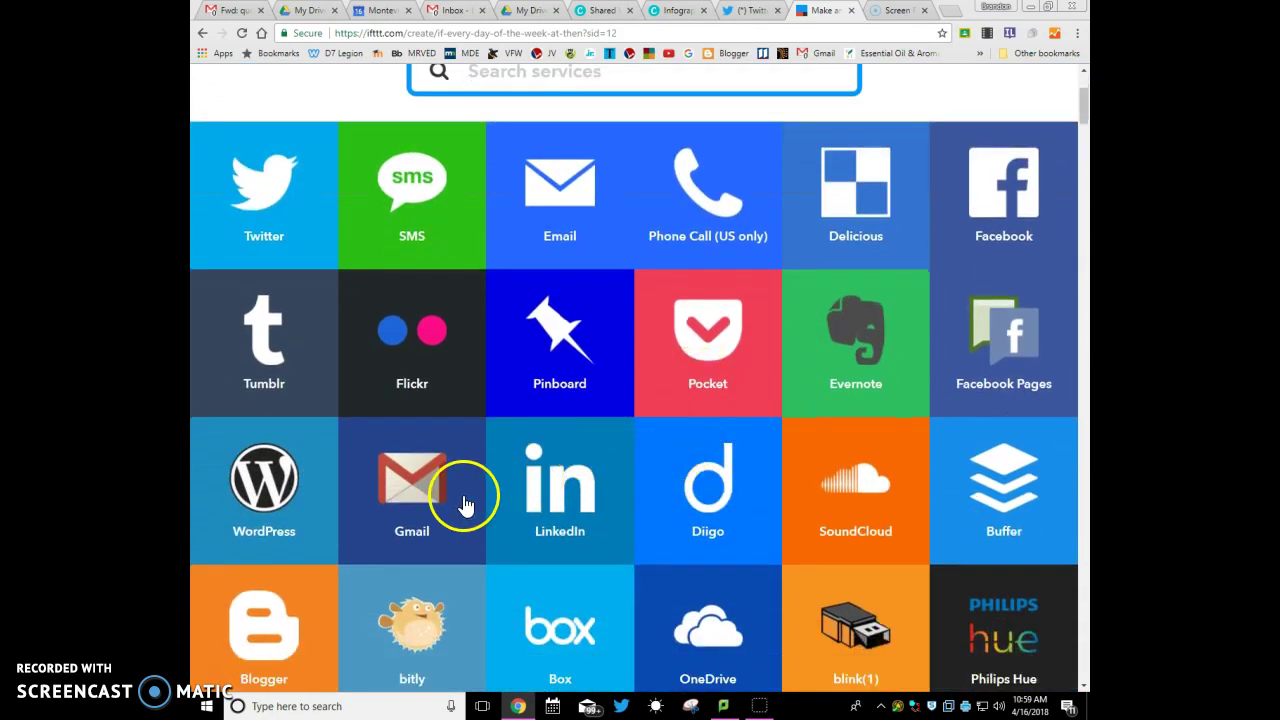
click(416, 494)
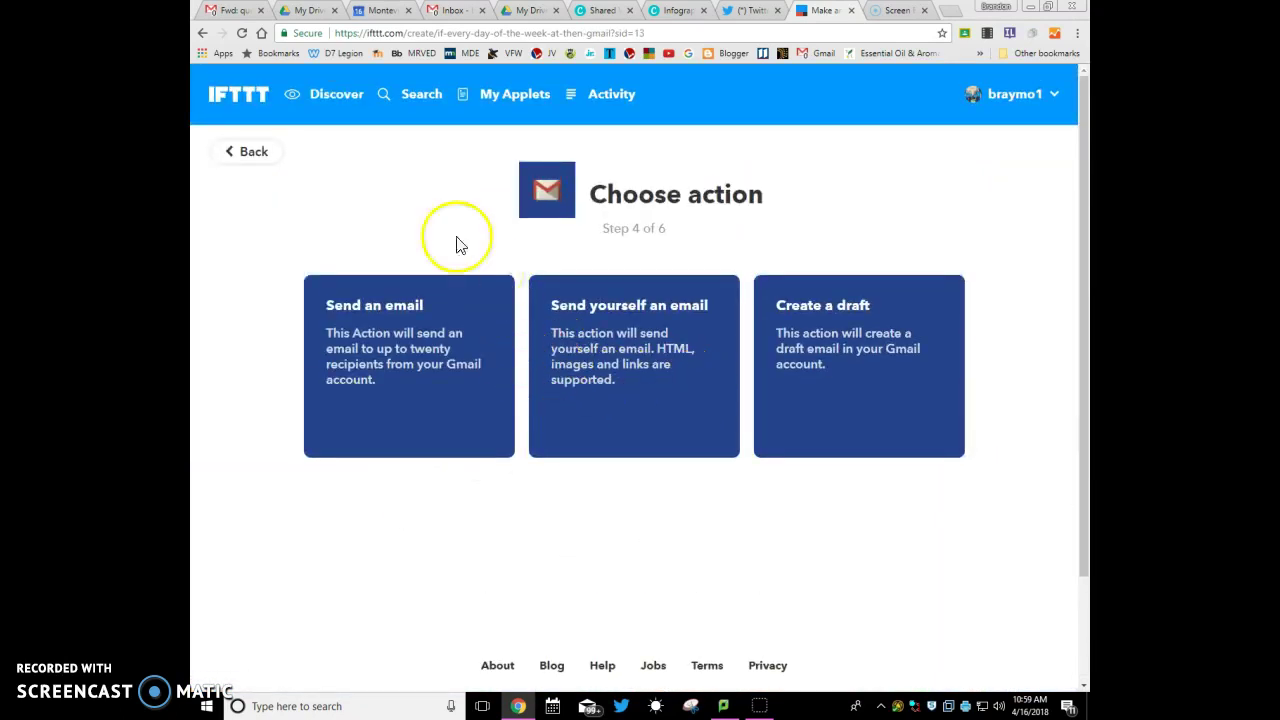
click(368, 330)
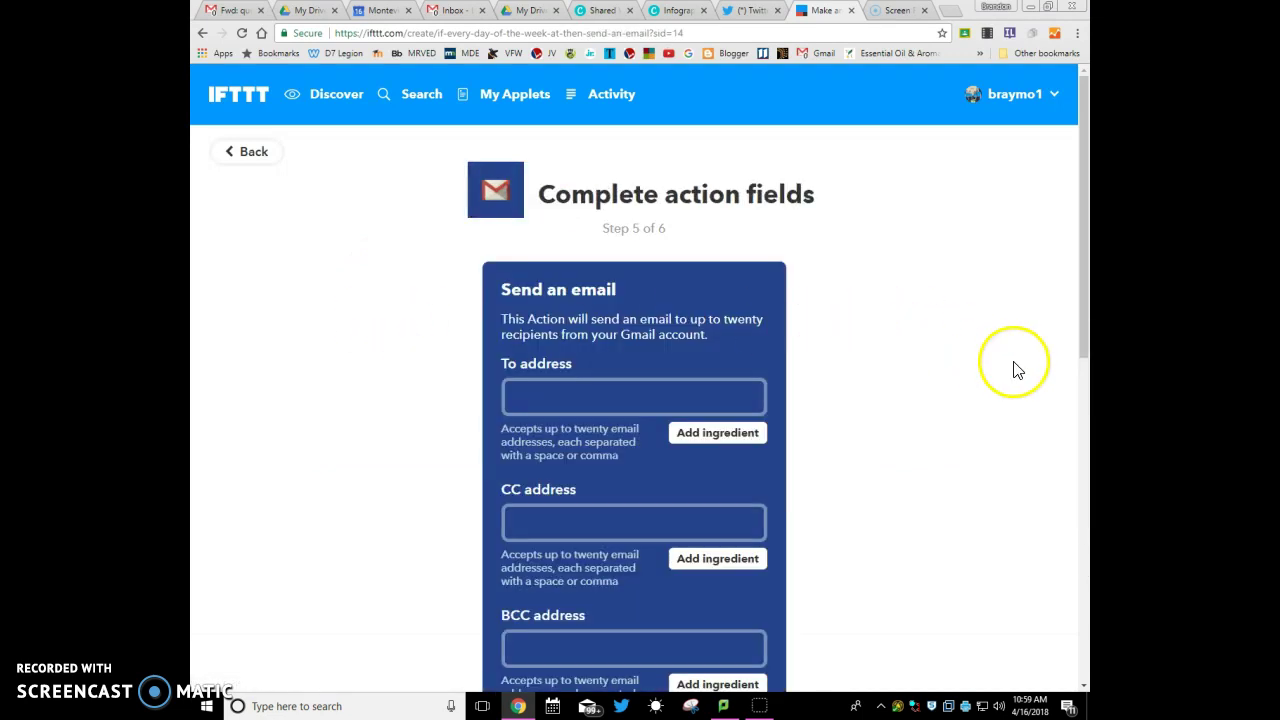
Fill in the recipient's e-mail as the To address and a second e-mail as the CC address.
scroll(910, 384, down, 1)
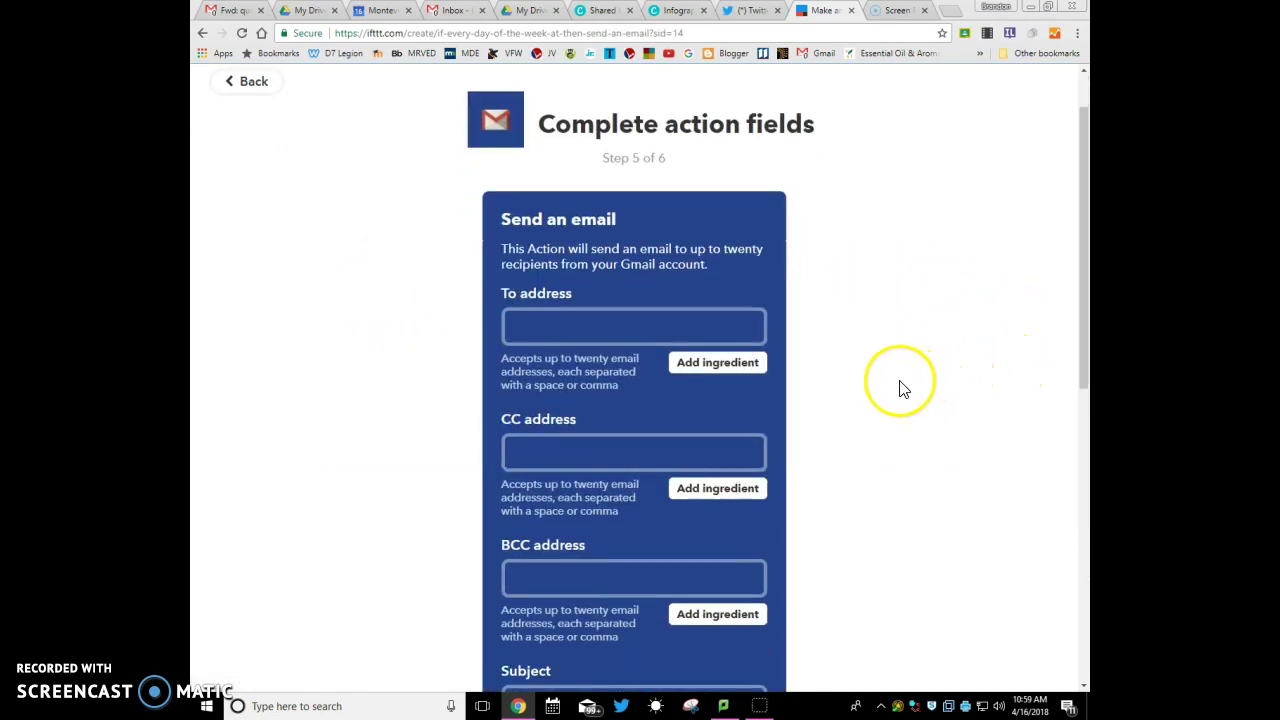
click(568, 325)
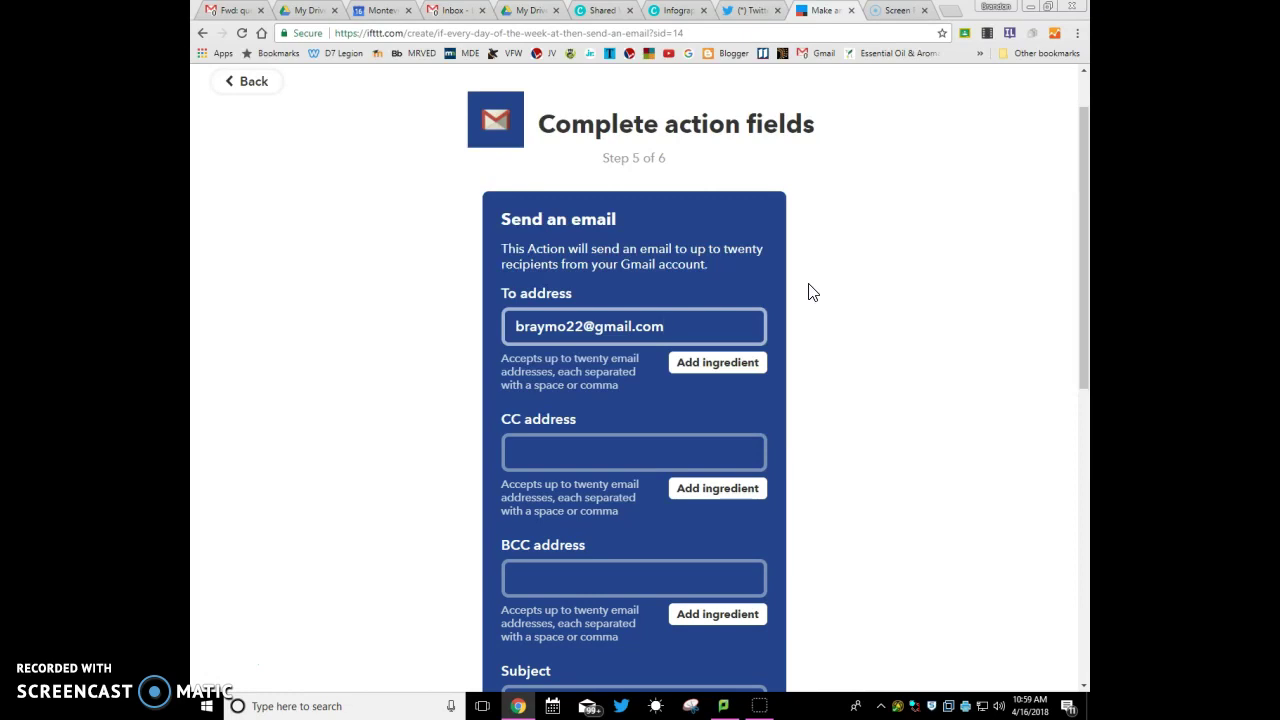
click(640, 450)
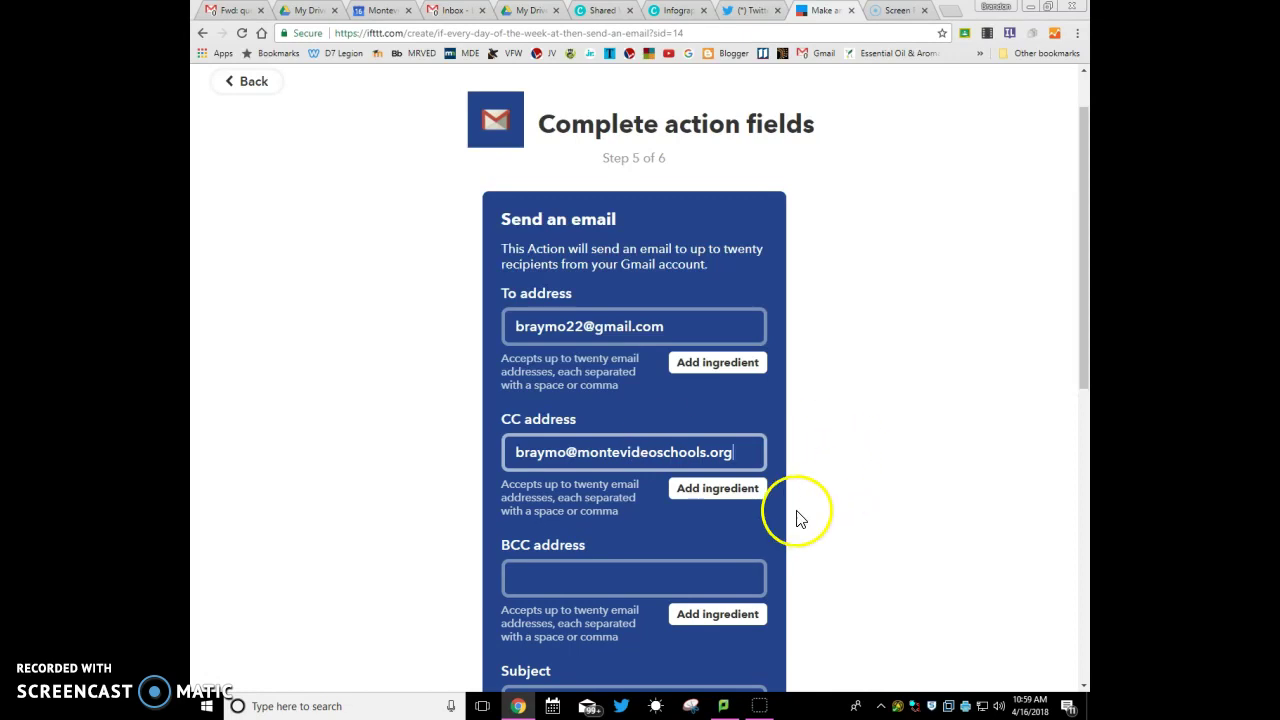
click(830, 505)
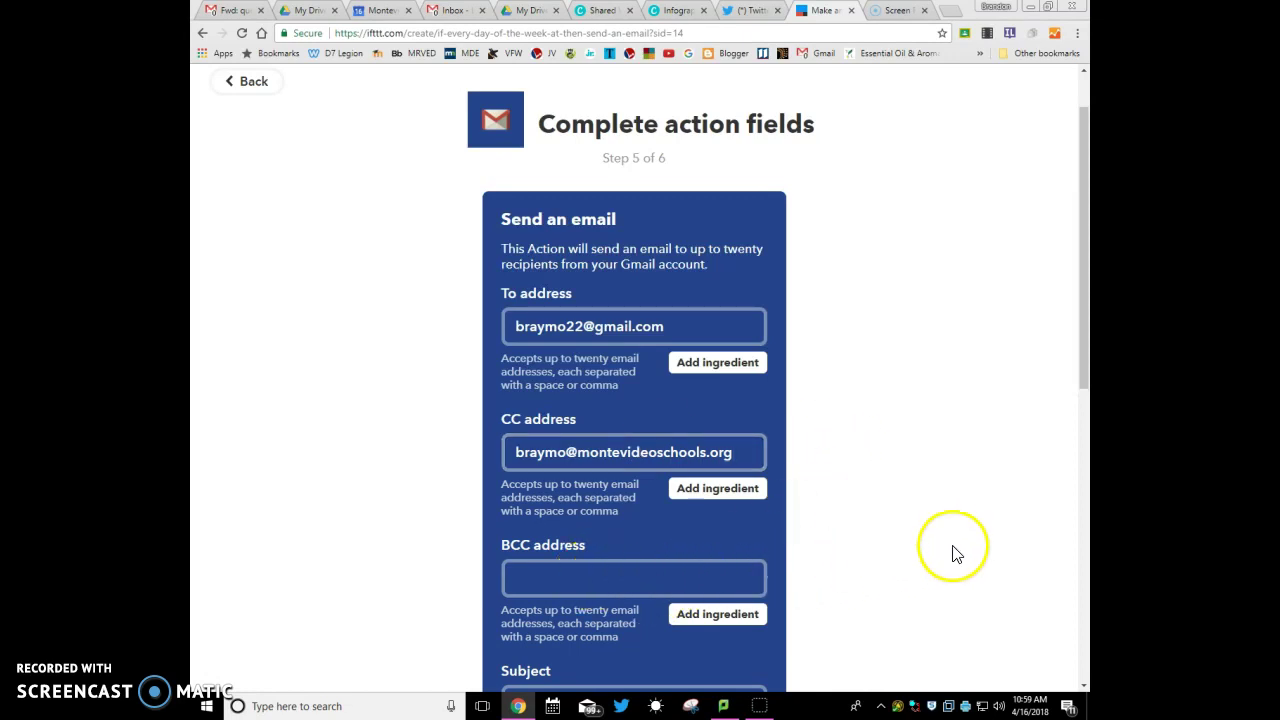
Replace the default e-mail subject with "Survey Form".
scroll(960, 548, down, 2)
scroll(830, 500, down, 2)
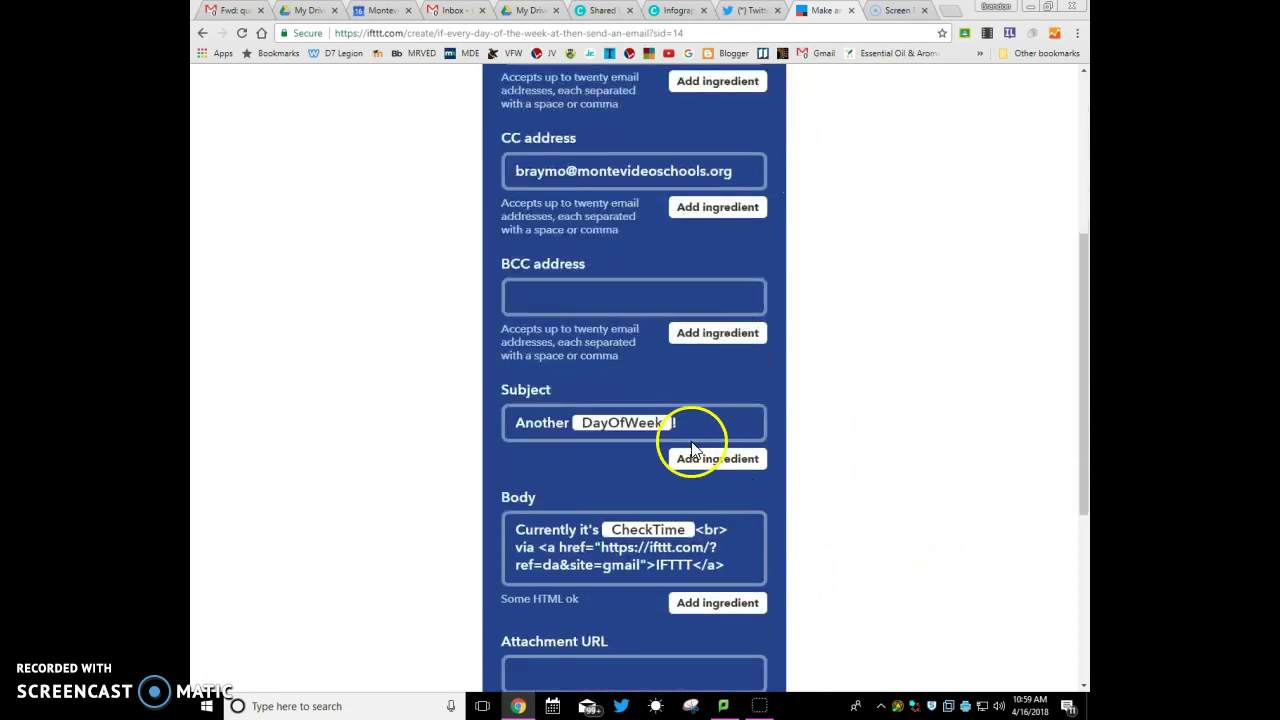
click(680, 424)
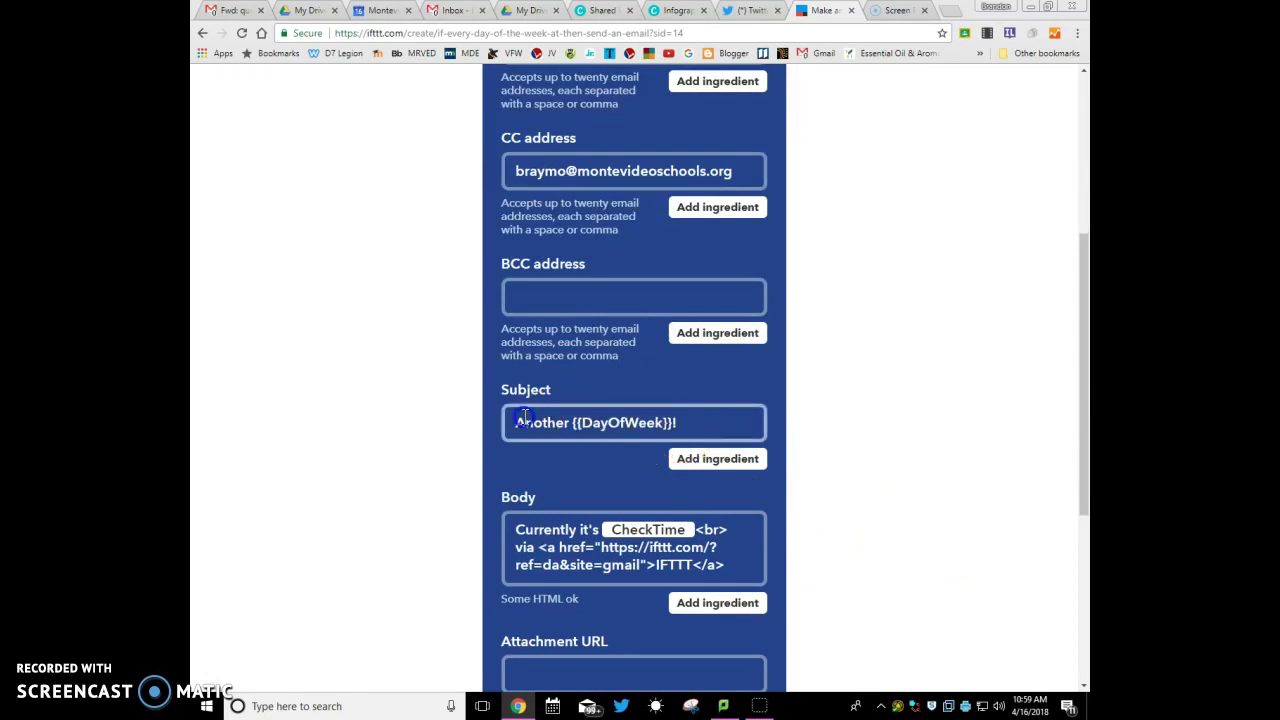
key(ctrl+a)
key(BackSpace)
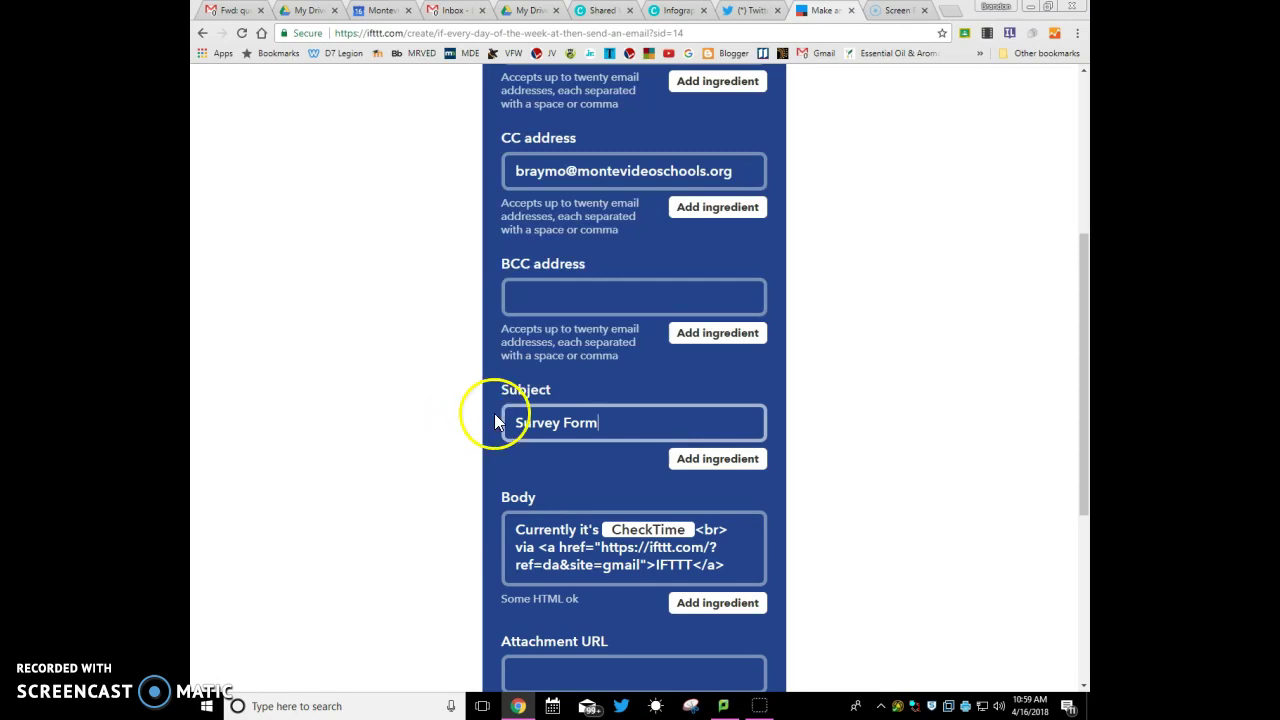
Replace the default e-mail body with "Please fill out this form".
scroll(737, 423, down, 1)
click(741, 491)
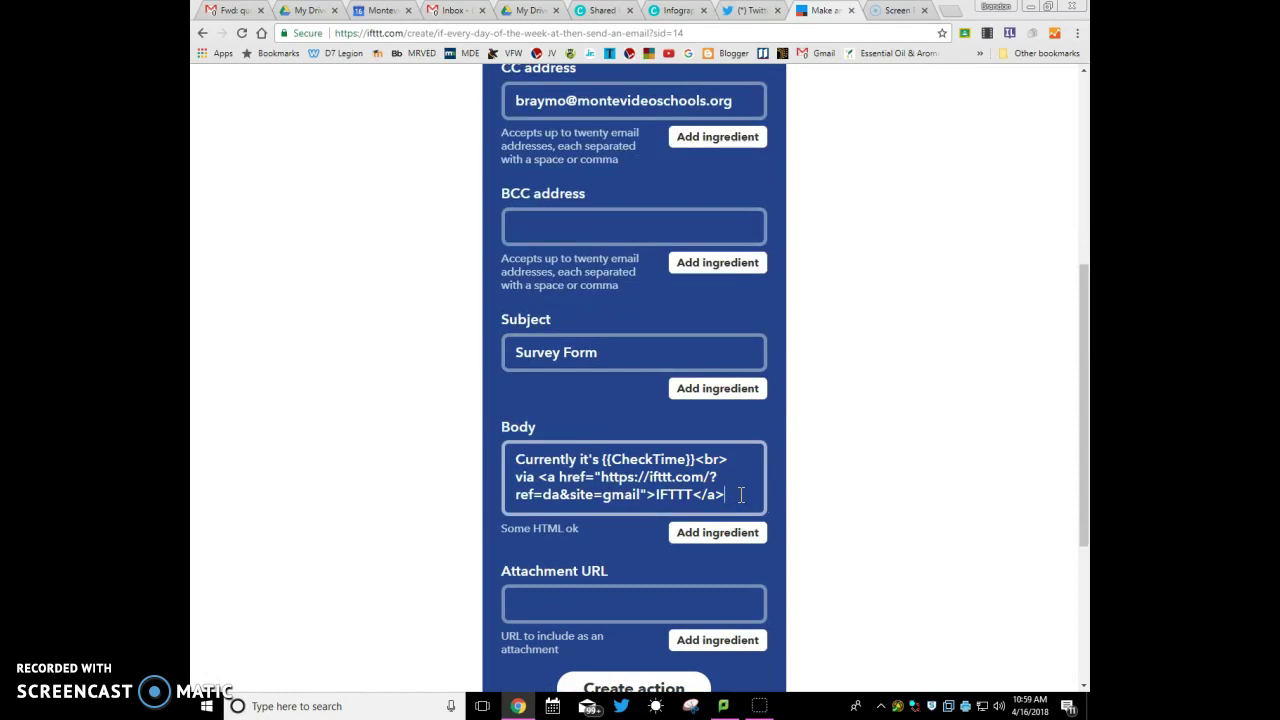
click(478, 452)
click(568, 457)
key(ctrl+a)
key(BackSpace)
text(P)
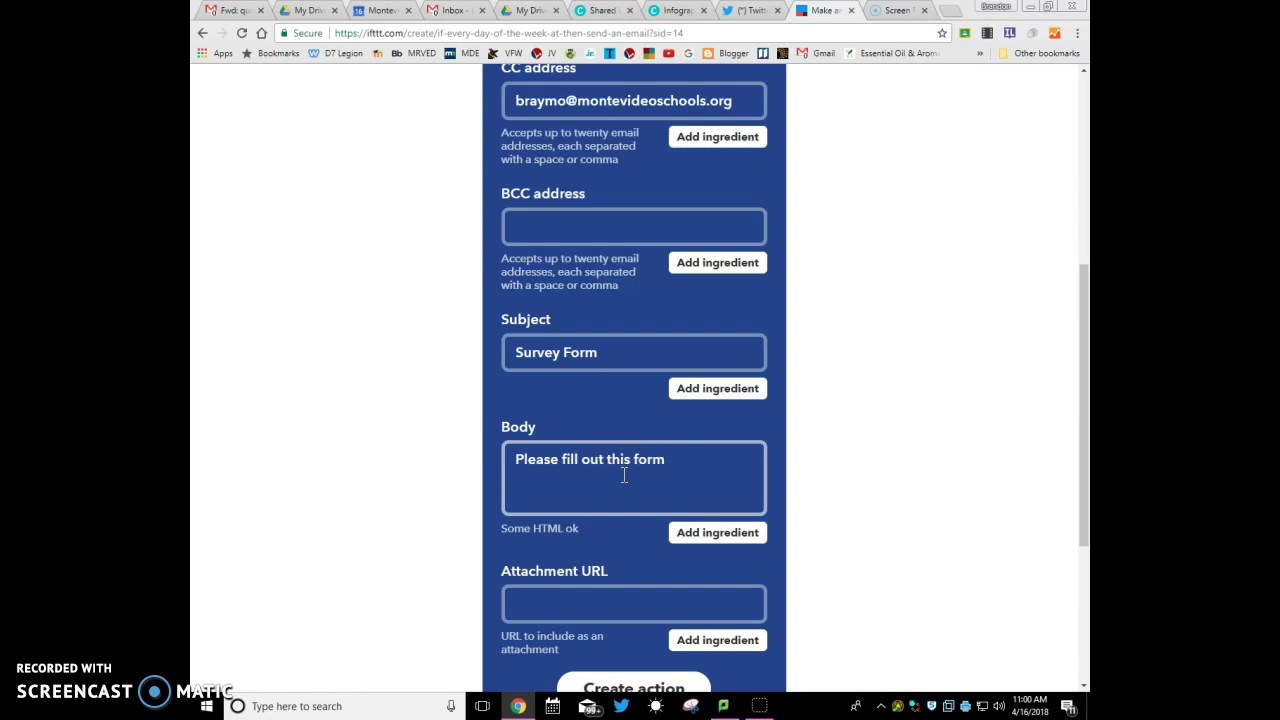
click(624, 475)
Switch to Google Drive and look through the folders and files in My Drive for the survey form.
click(308, 10)
scroll(590, 330, down, 6)
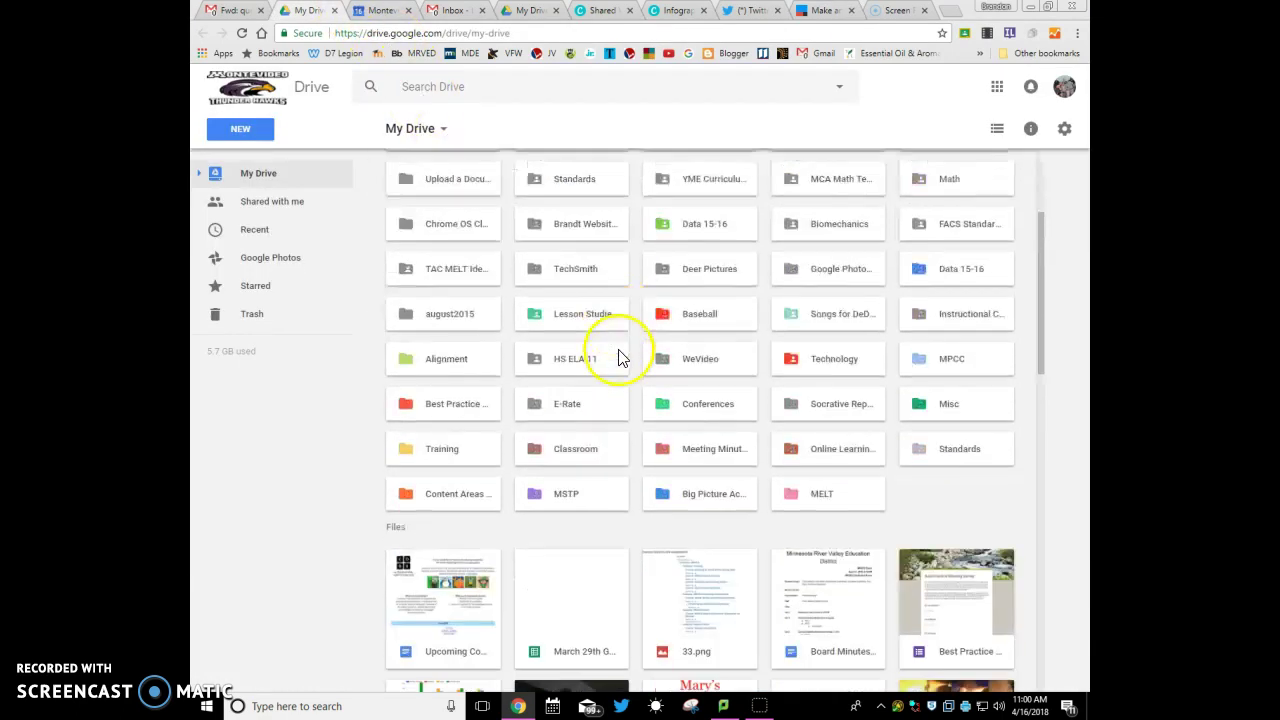
scroll(560, 290, up, 4)
scroll(480, 170, up, 3)
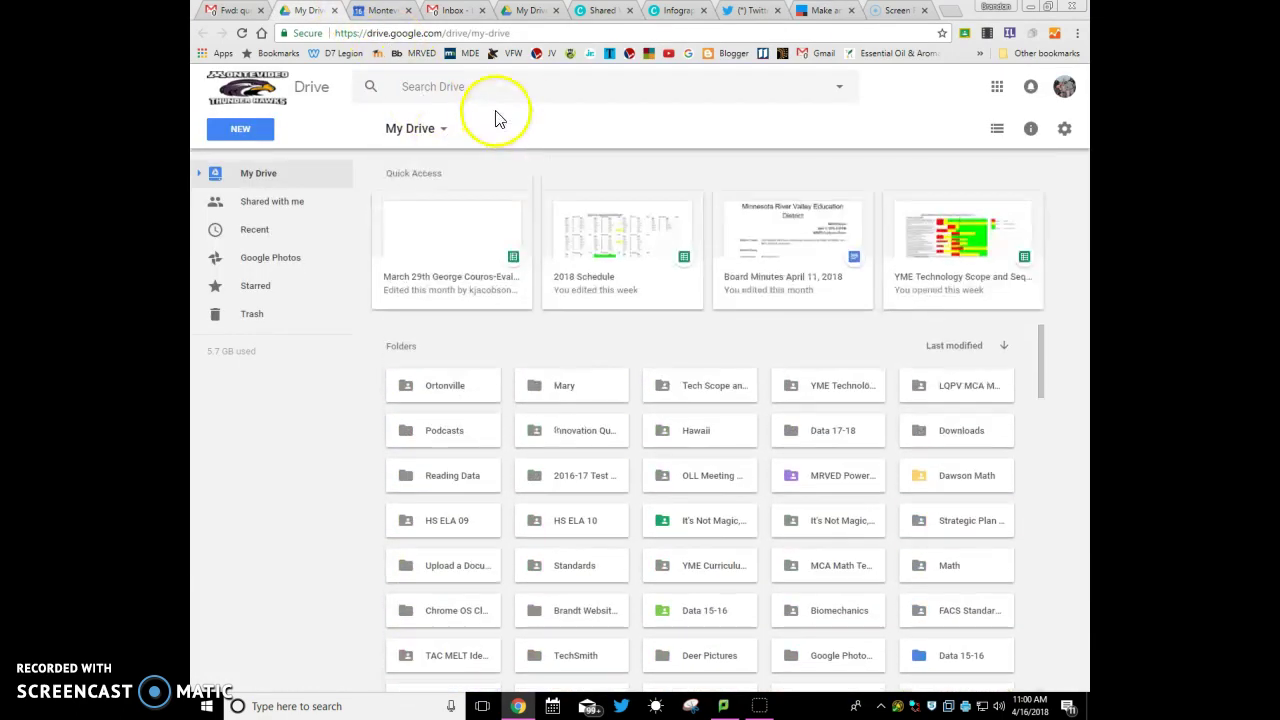
click(523, 89)
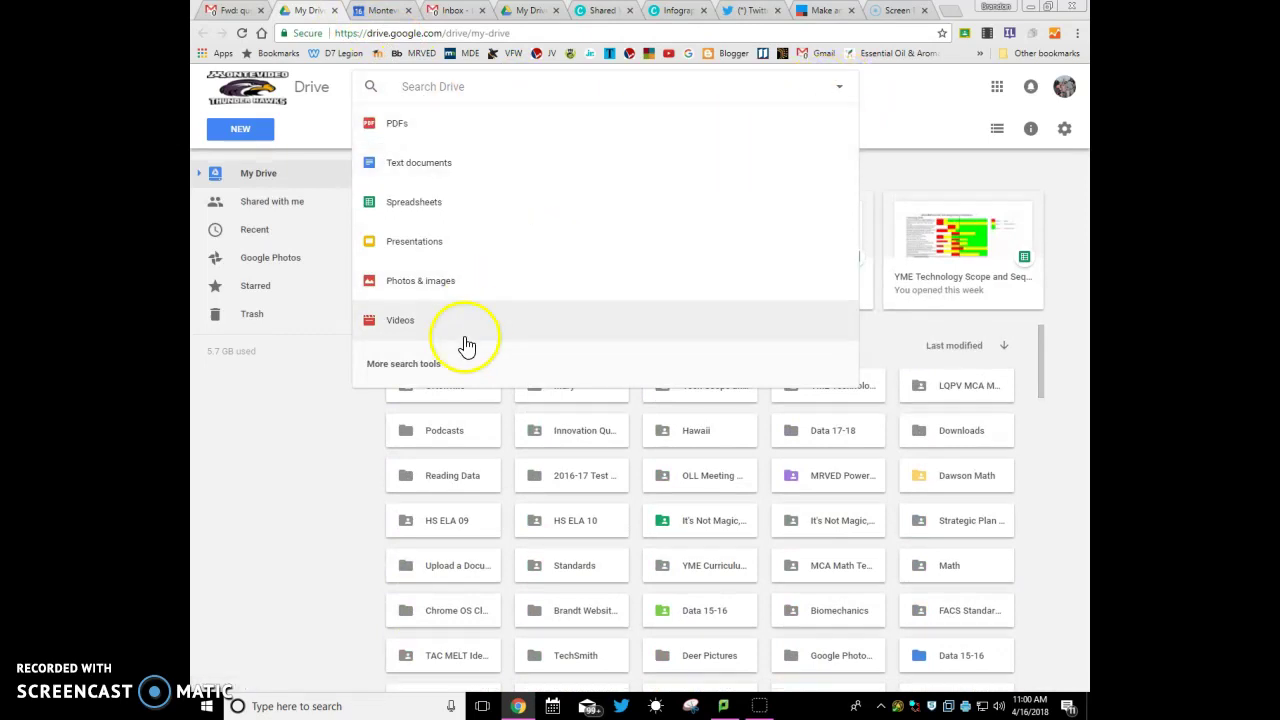
click(449, 363)
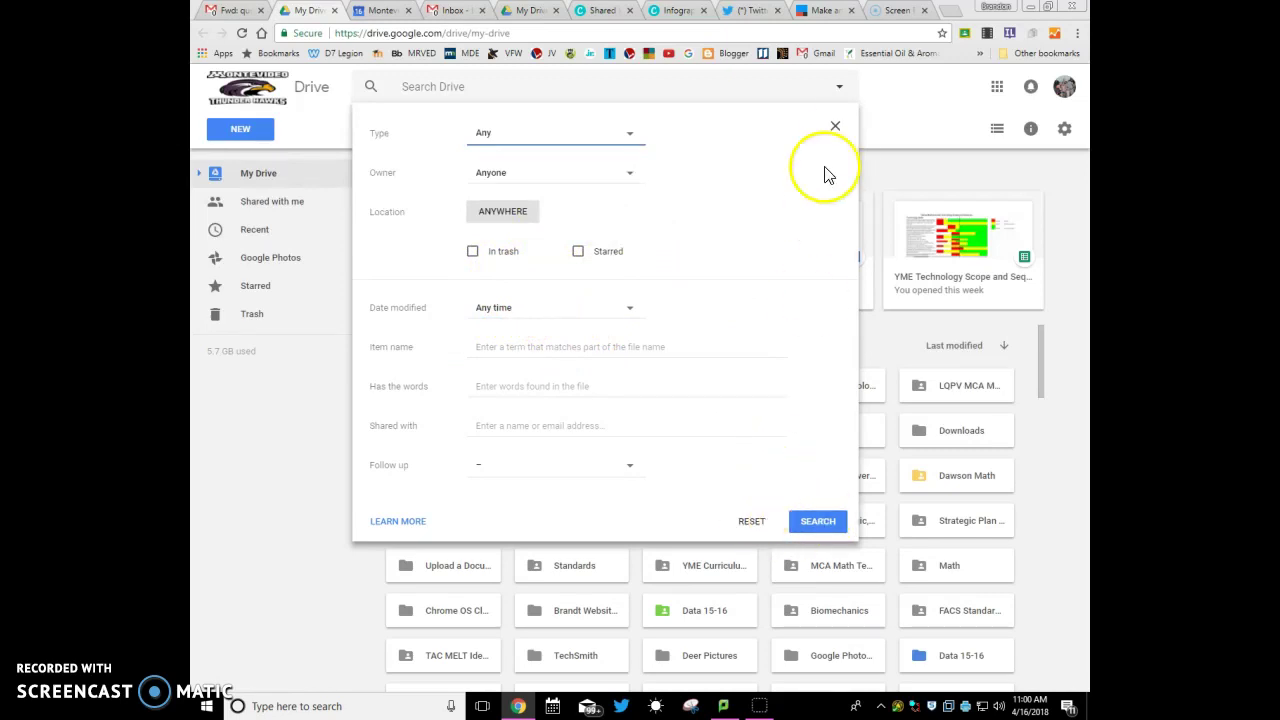
click(835, 126)
Search Drive for "forms" and open the MELT 2018 Evaluation form.
click(553, 89)
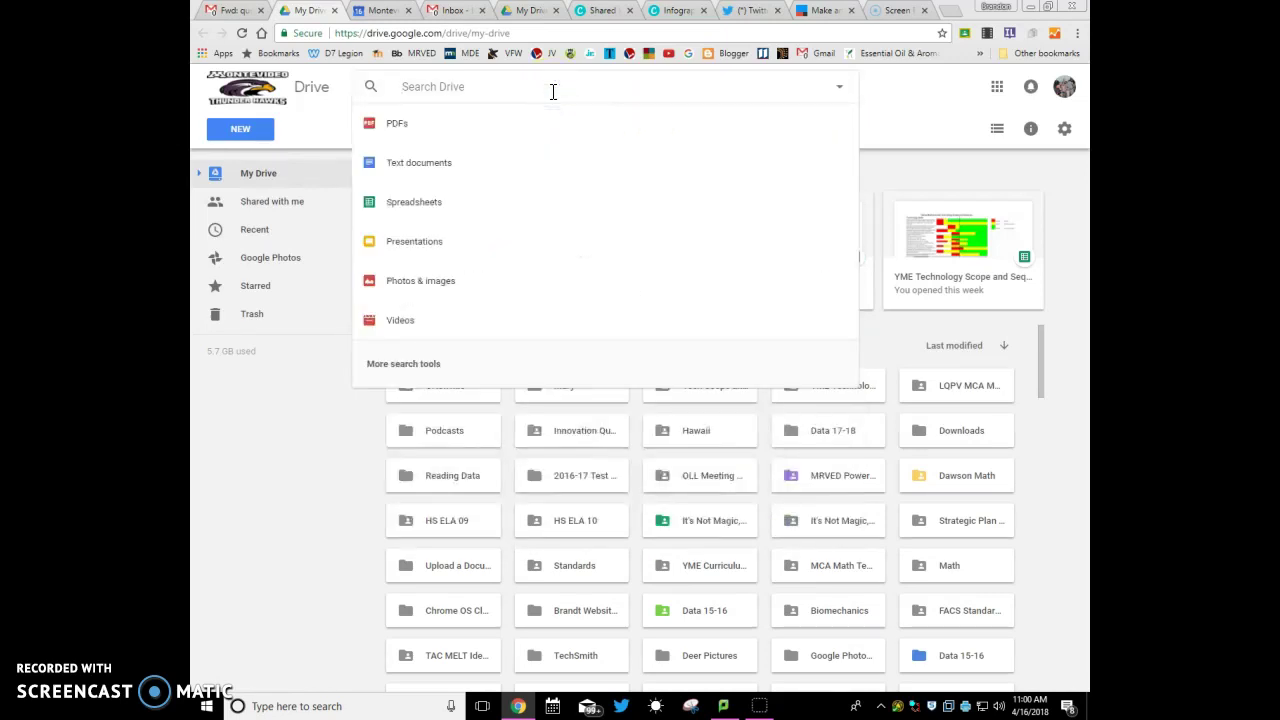
text(forms)
key(Return)
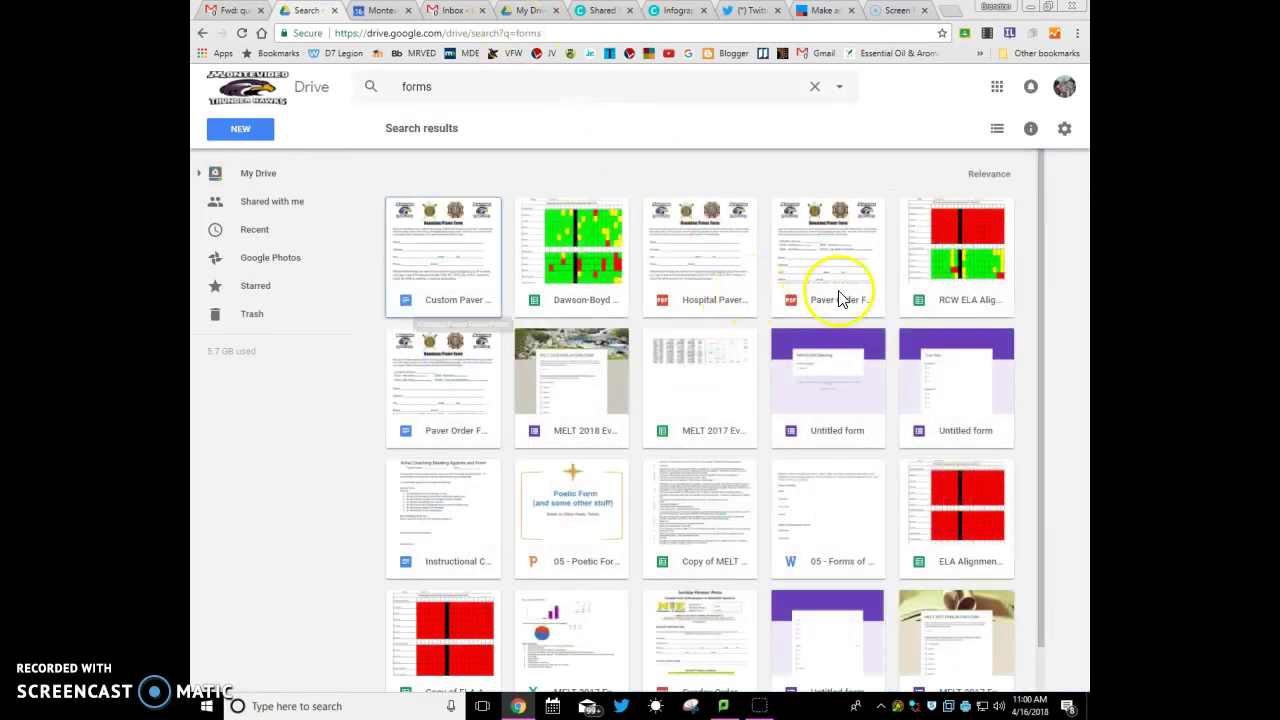
click(583, 398)
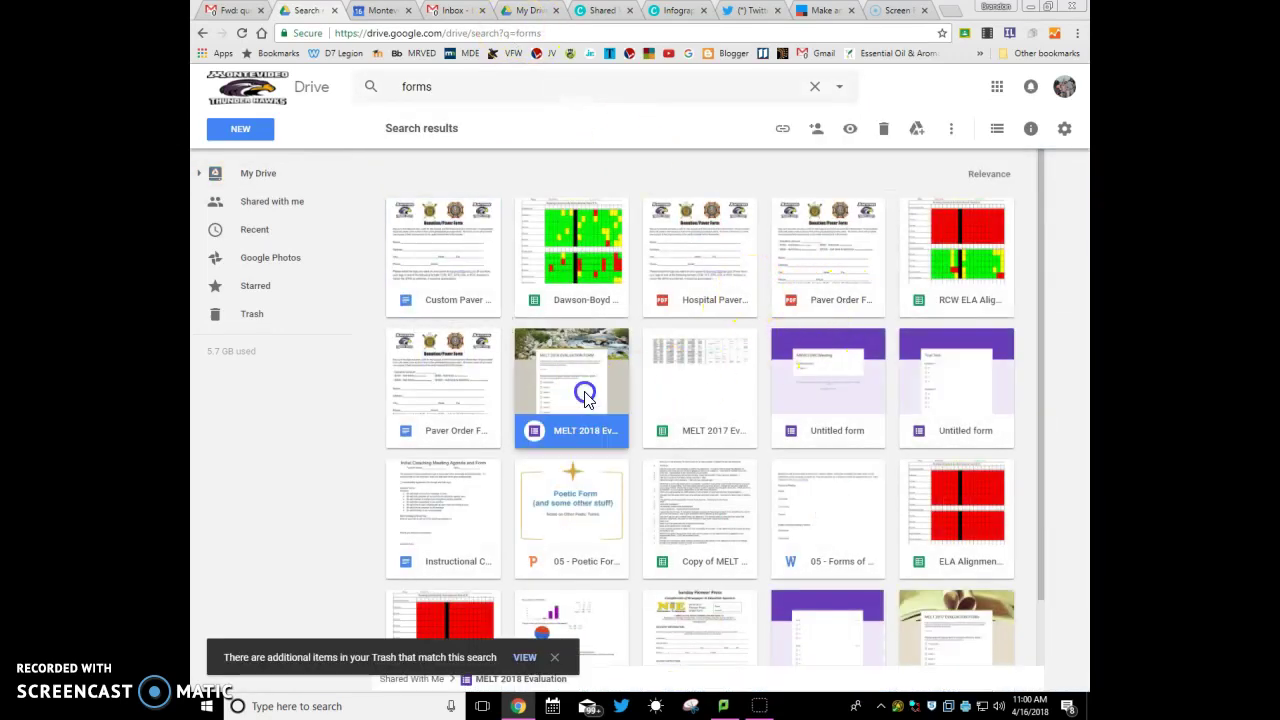
double_click(585, 397)
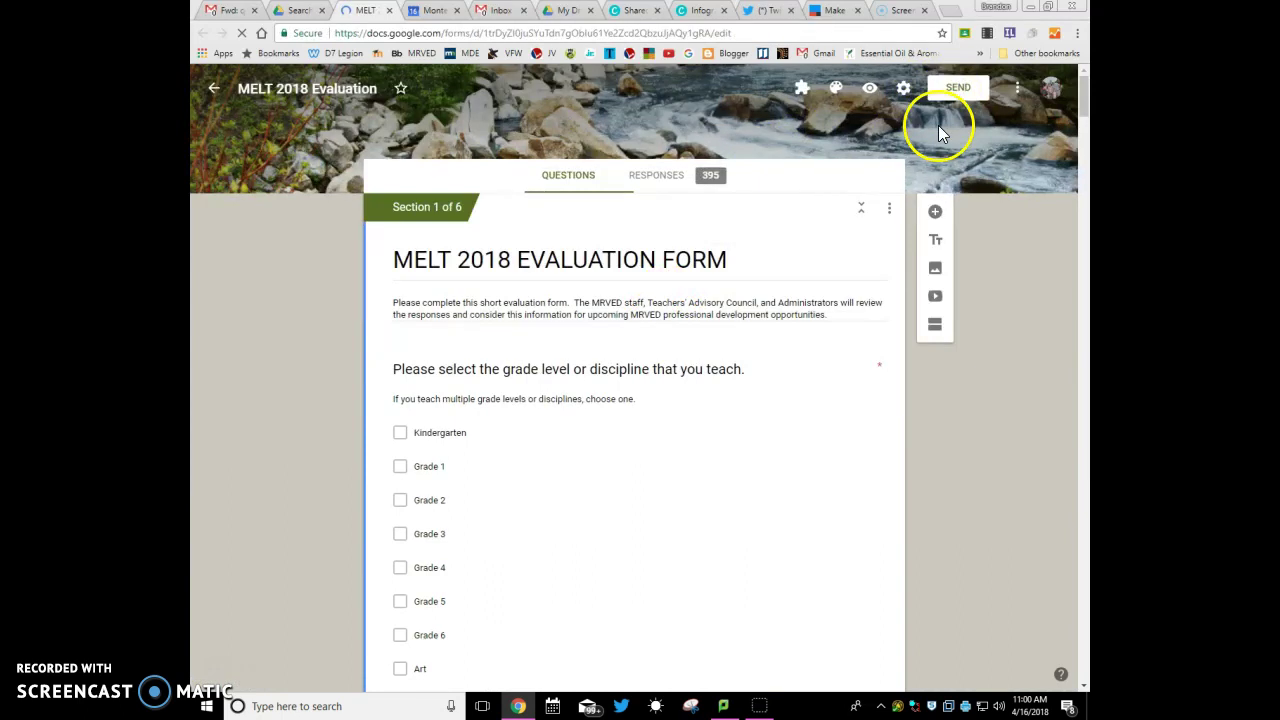
Copy the MELT 2018 Evaluation form's share link and paste it into the IFTTT e-mail body below the message text.
click(951, 92)
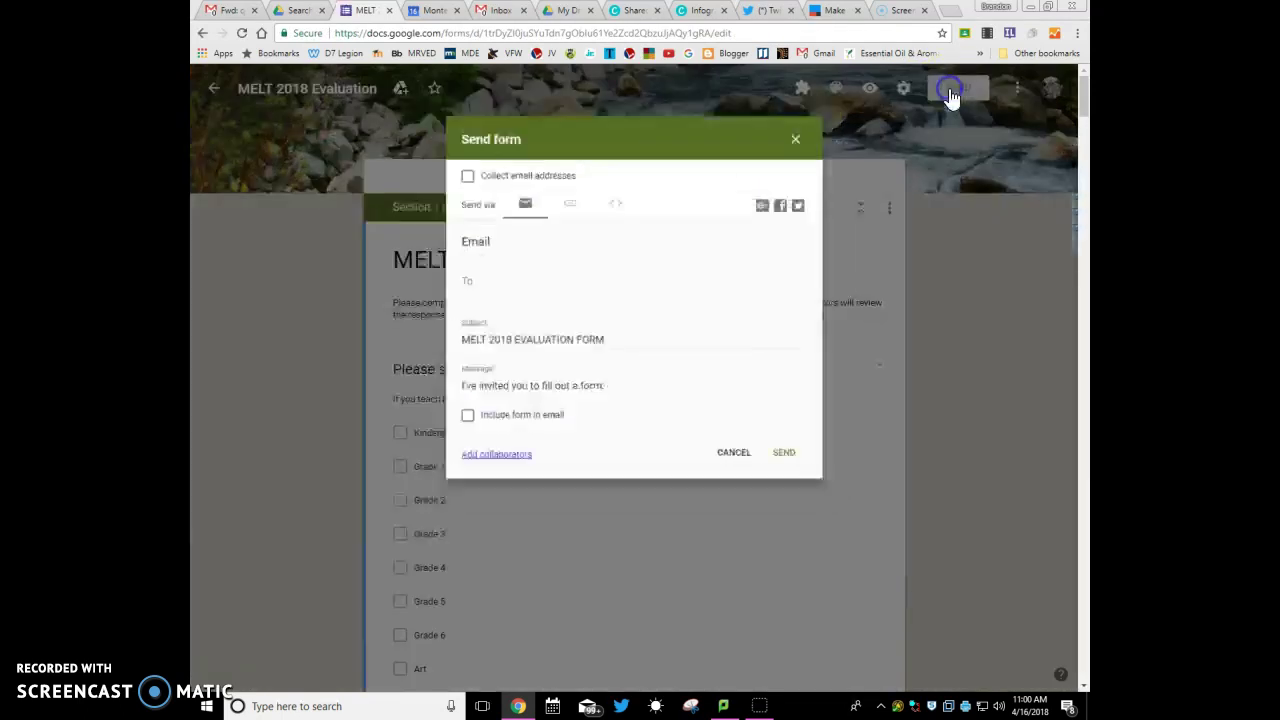
click(558, 196)
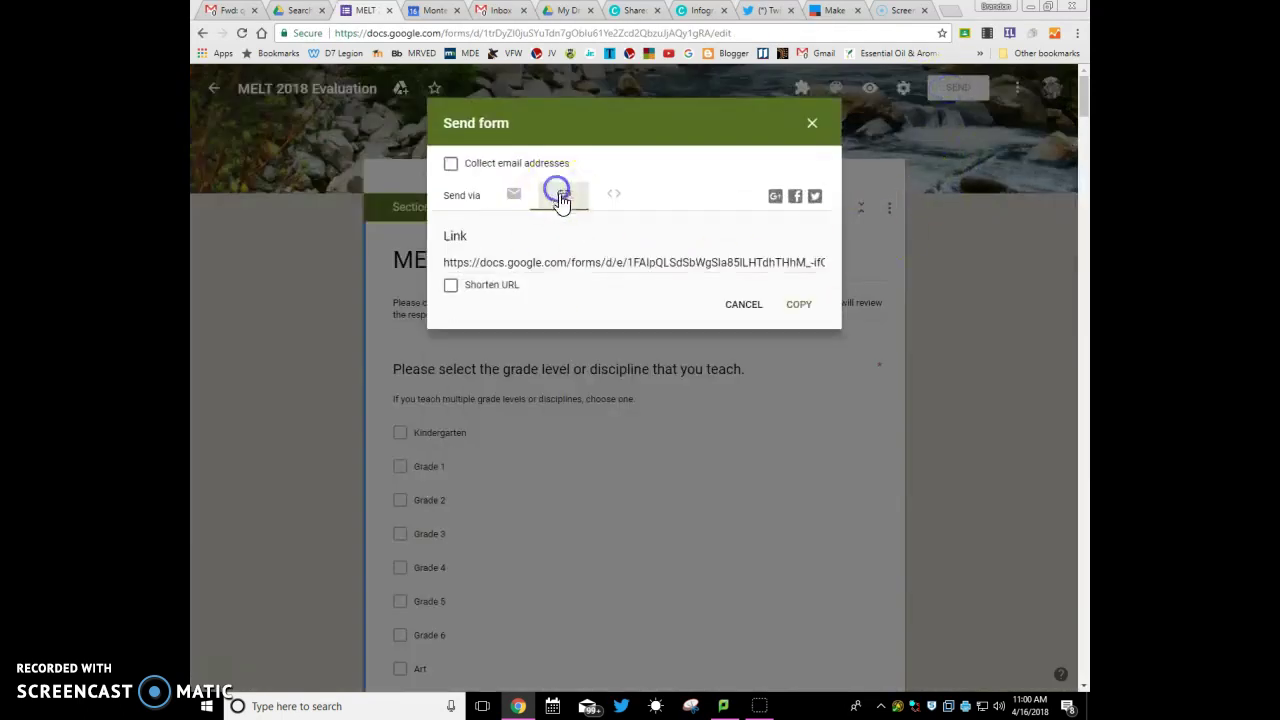
click(565, 263)
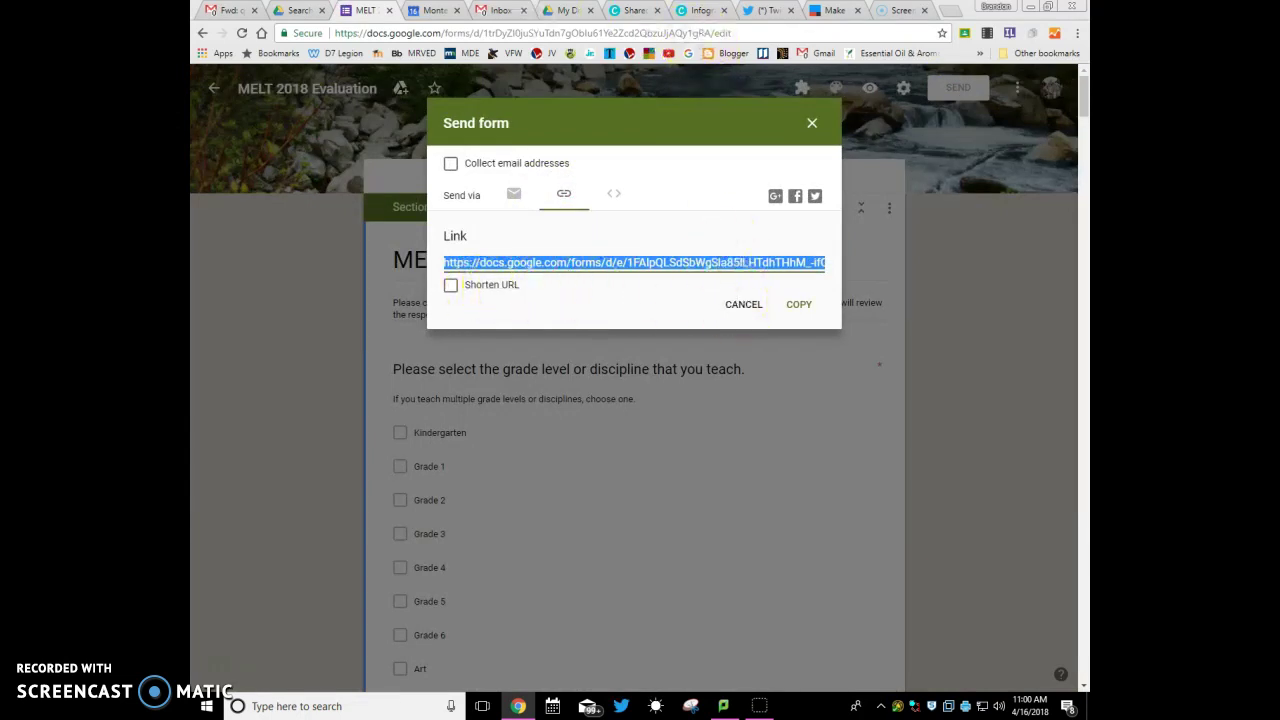
click(838, 10)
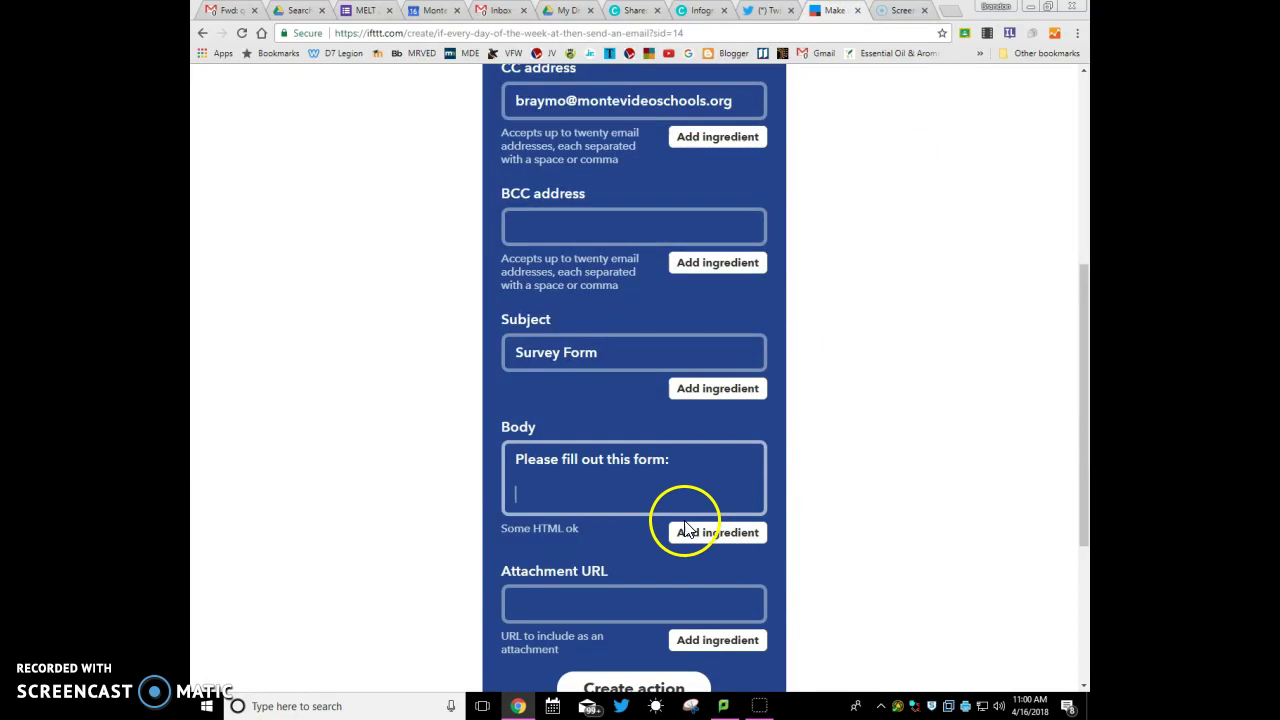
key(ctrl+v)
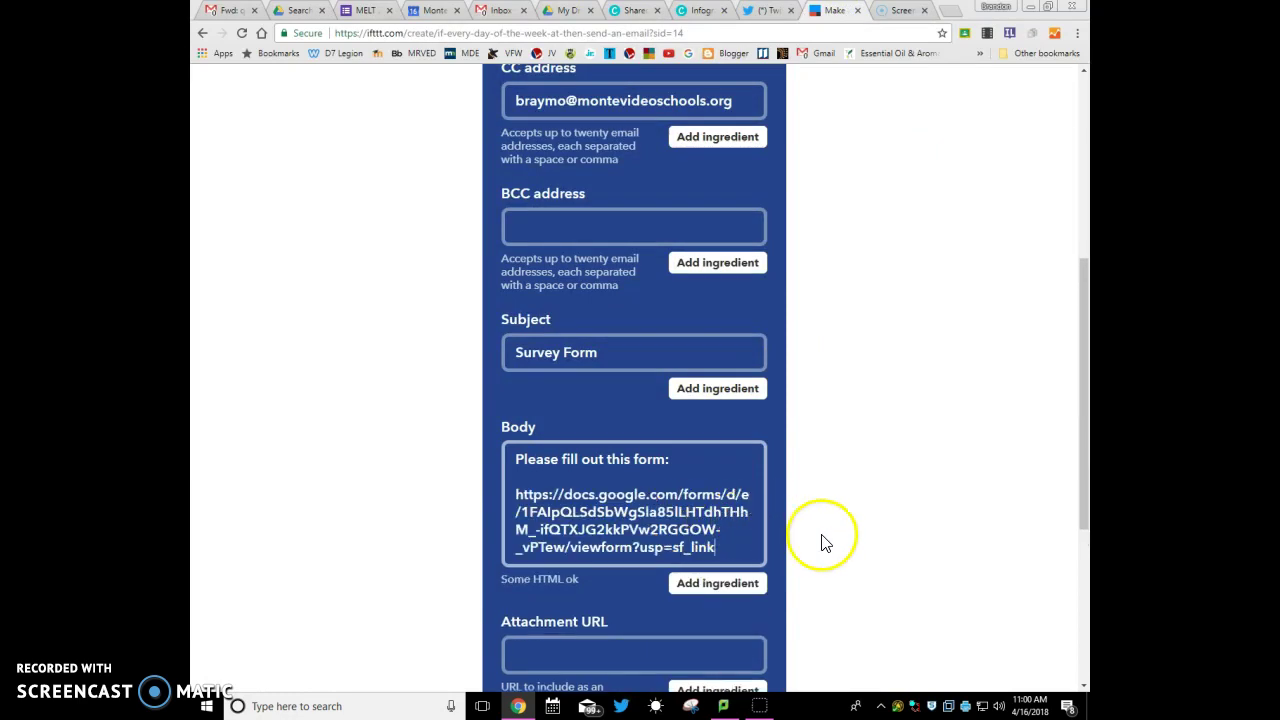
Create the Gmail send action, review the applet summary and finish the applet with run notifications on.
scroll(874, 546, down, 2)
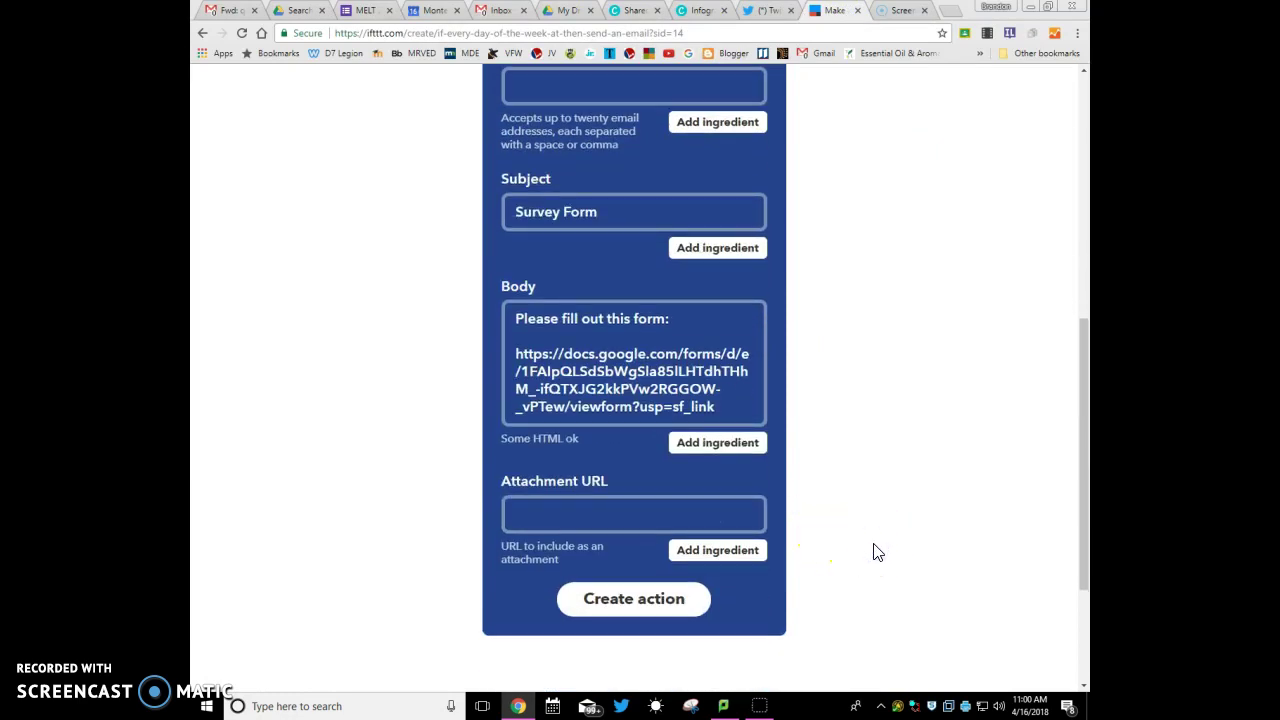
click(641, 612)
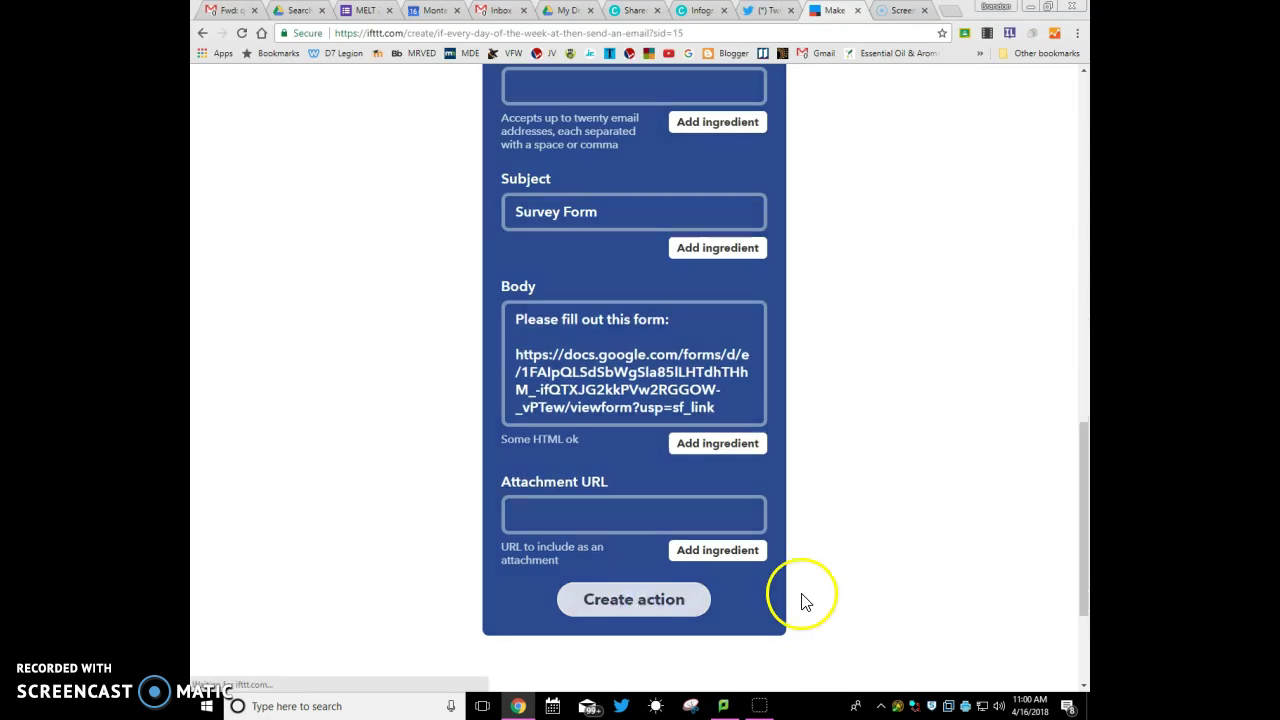
scroll(623, 609, up, 3)
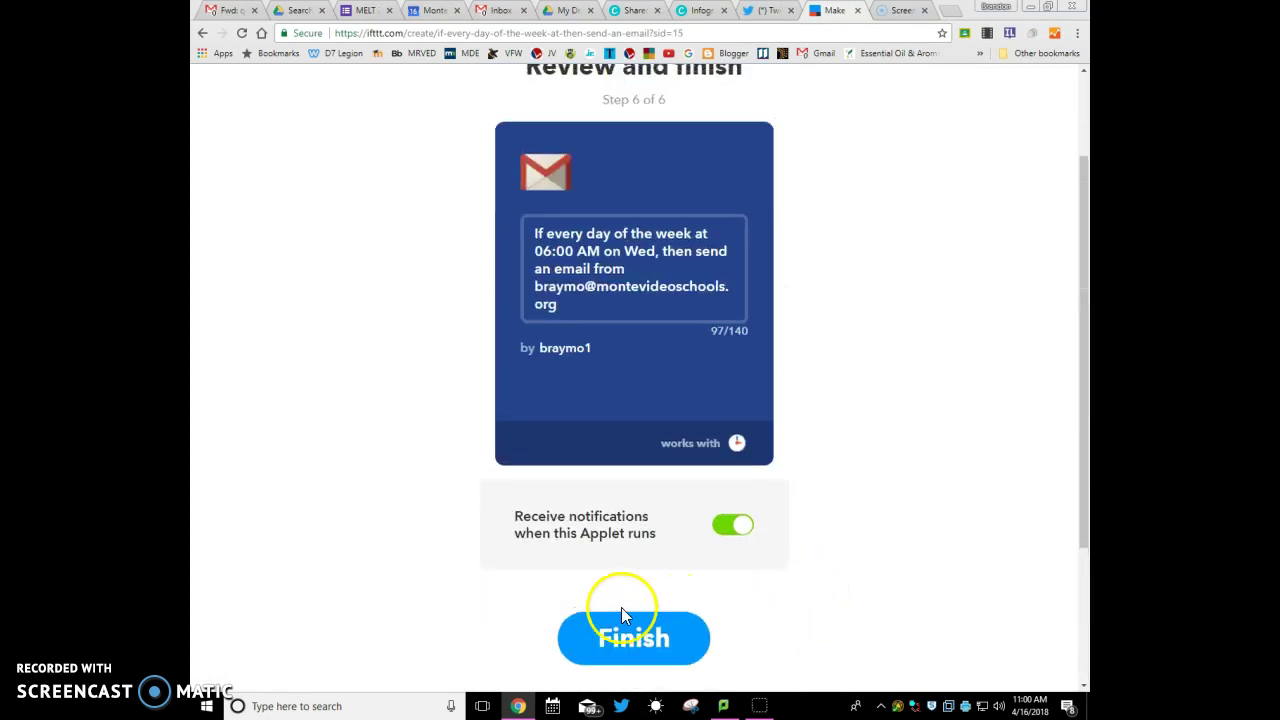
scroll(651, 423, up, 2)
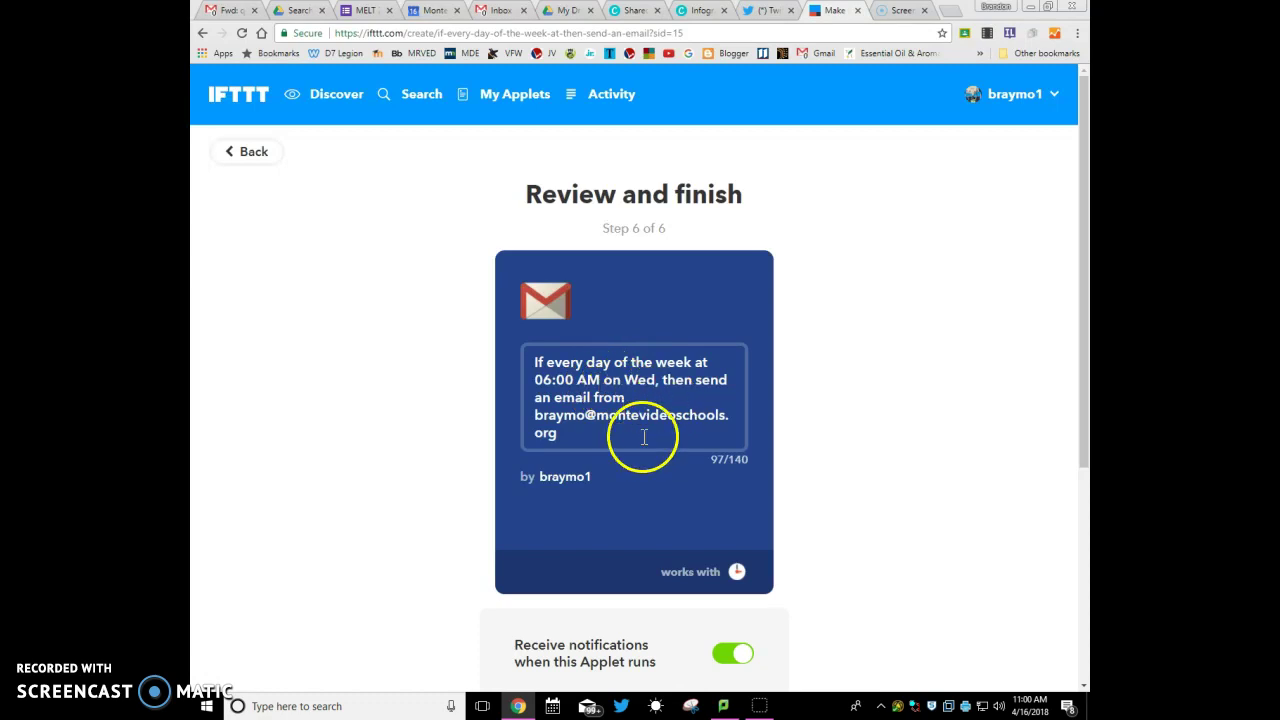
scroll(814, 620, down, 2)
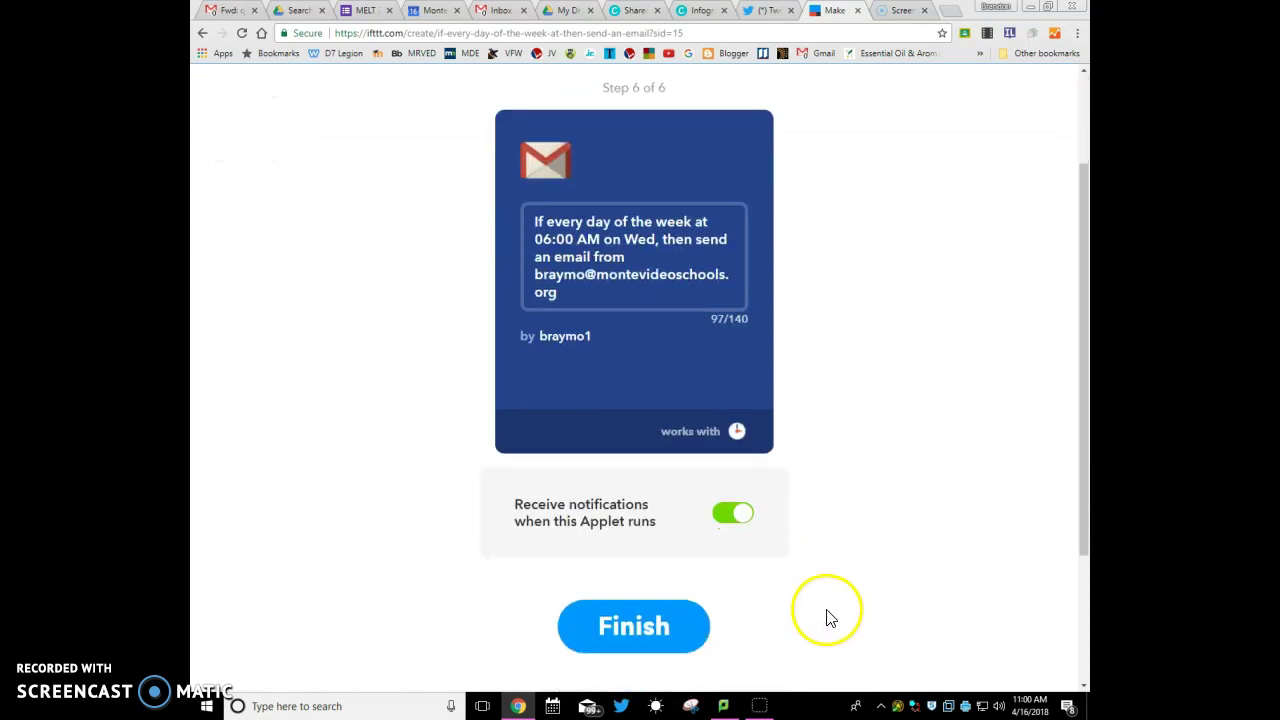
click(676, 627)
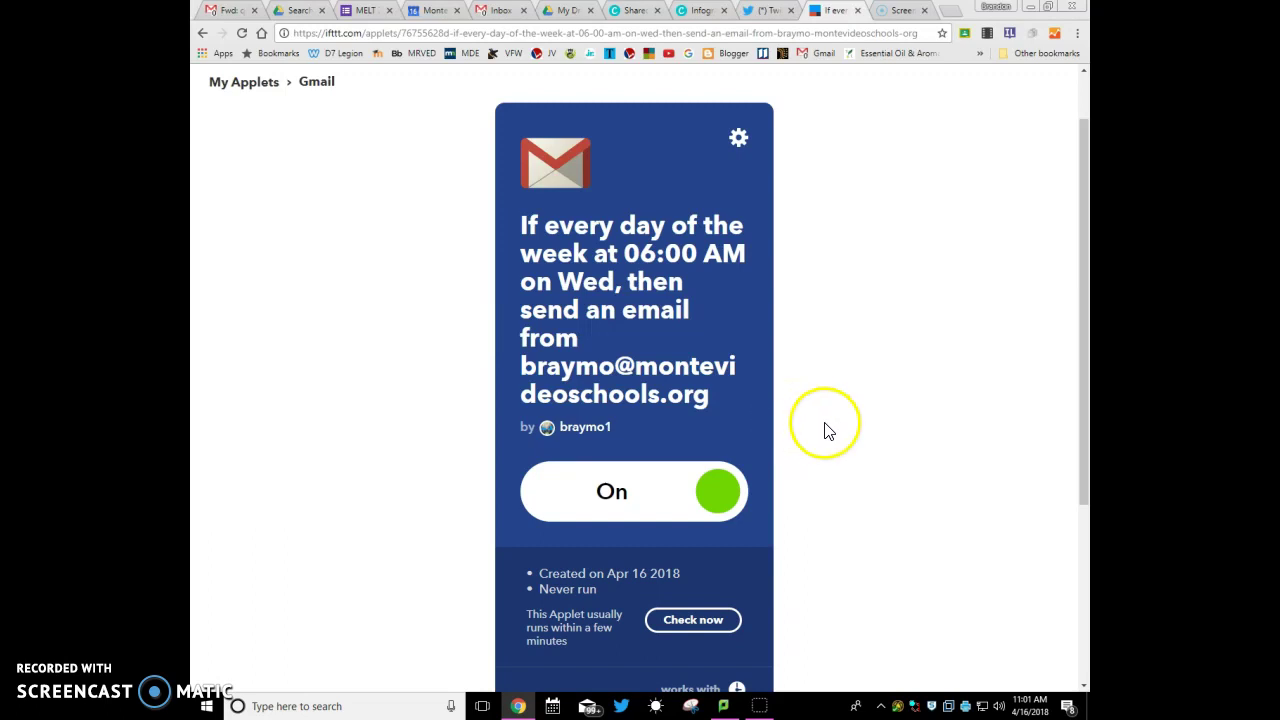
Examine the new applet's page, reopen it from My Applets and look through its configuration settings.
scroll(843, 441, down, 3)
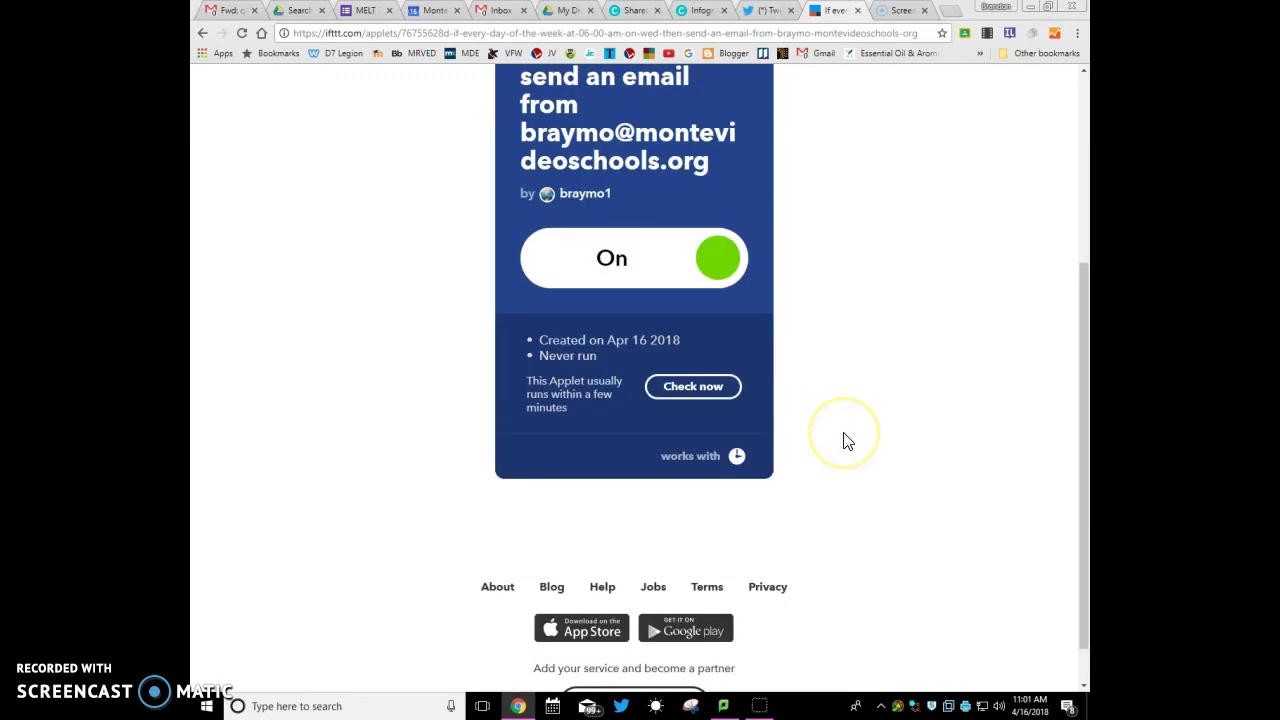
scroll(843, 441, up, 2)
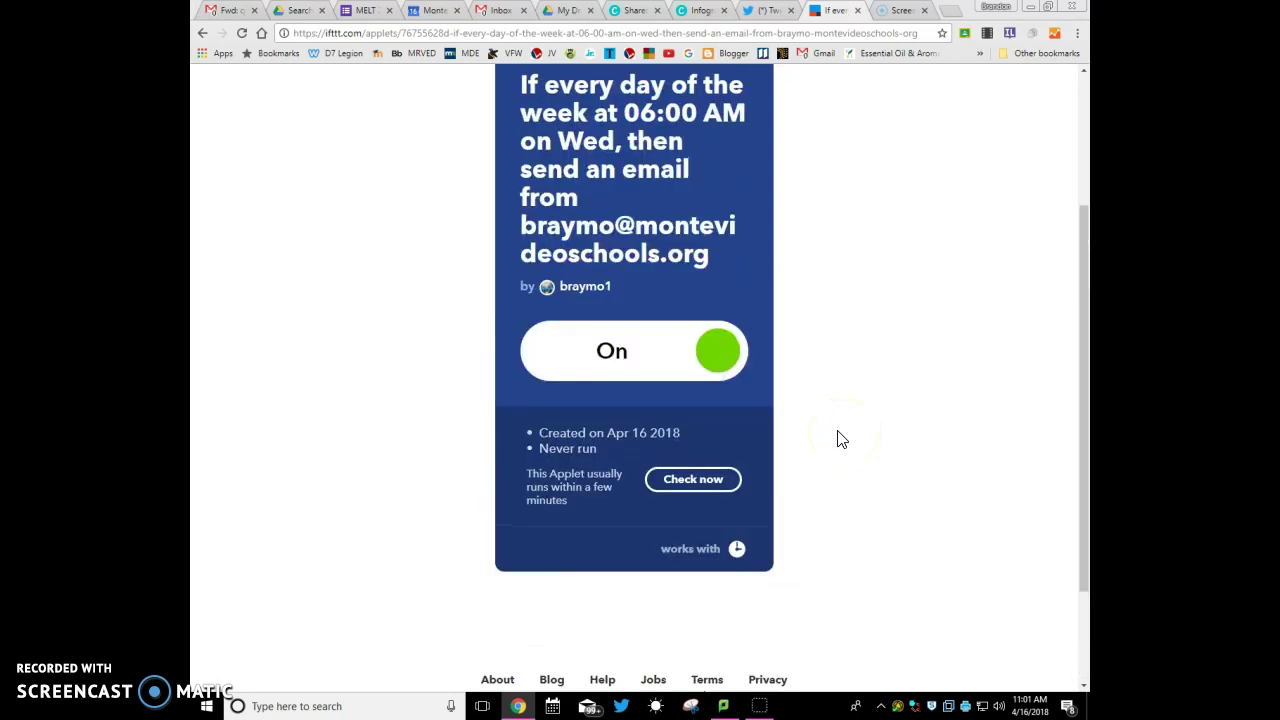
scroll(853, 445, up, 3)
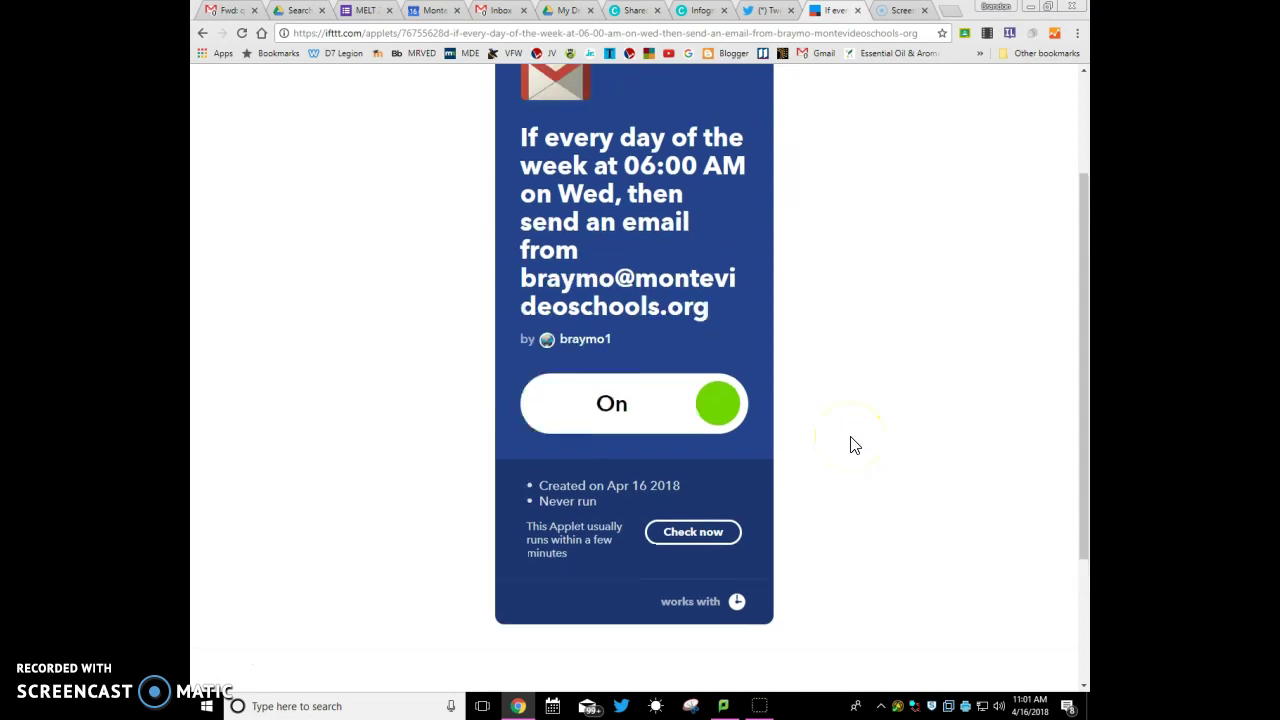
click(252, 155)
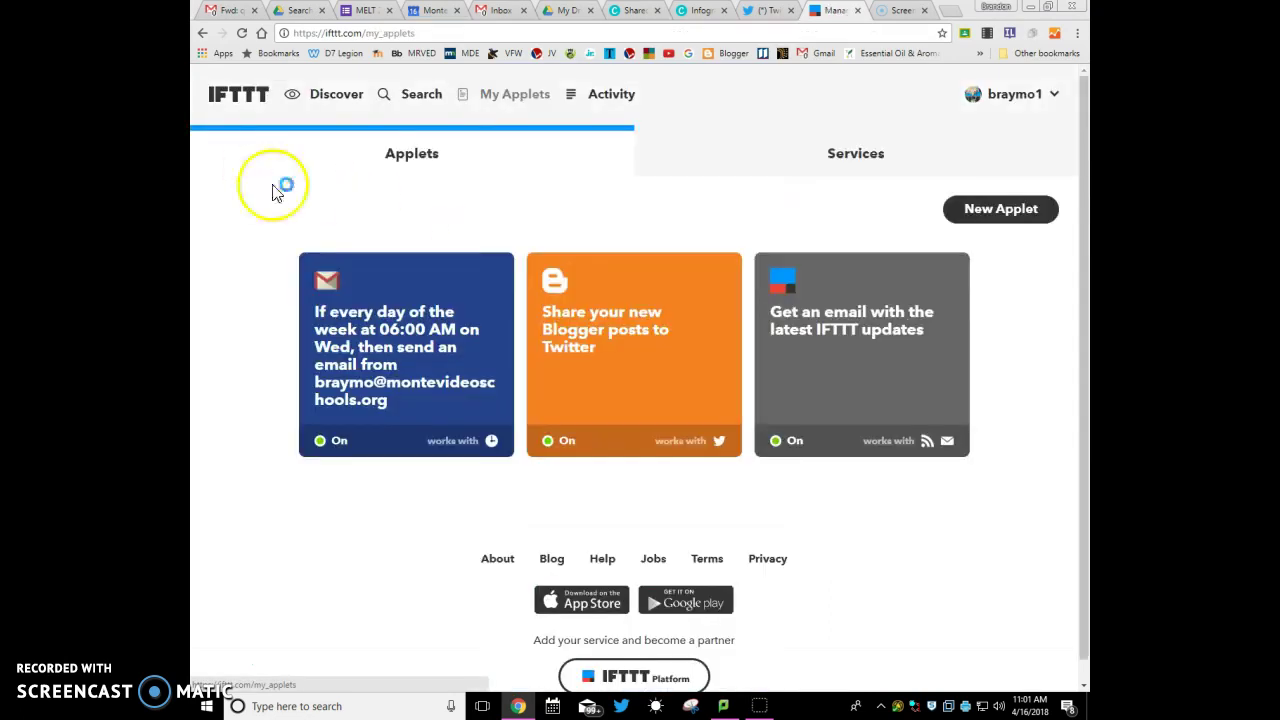
click(462, 302)
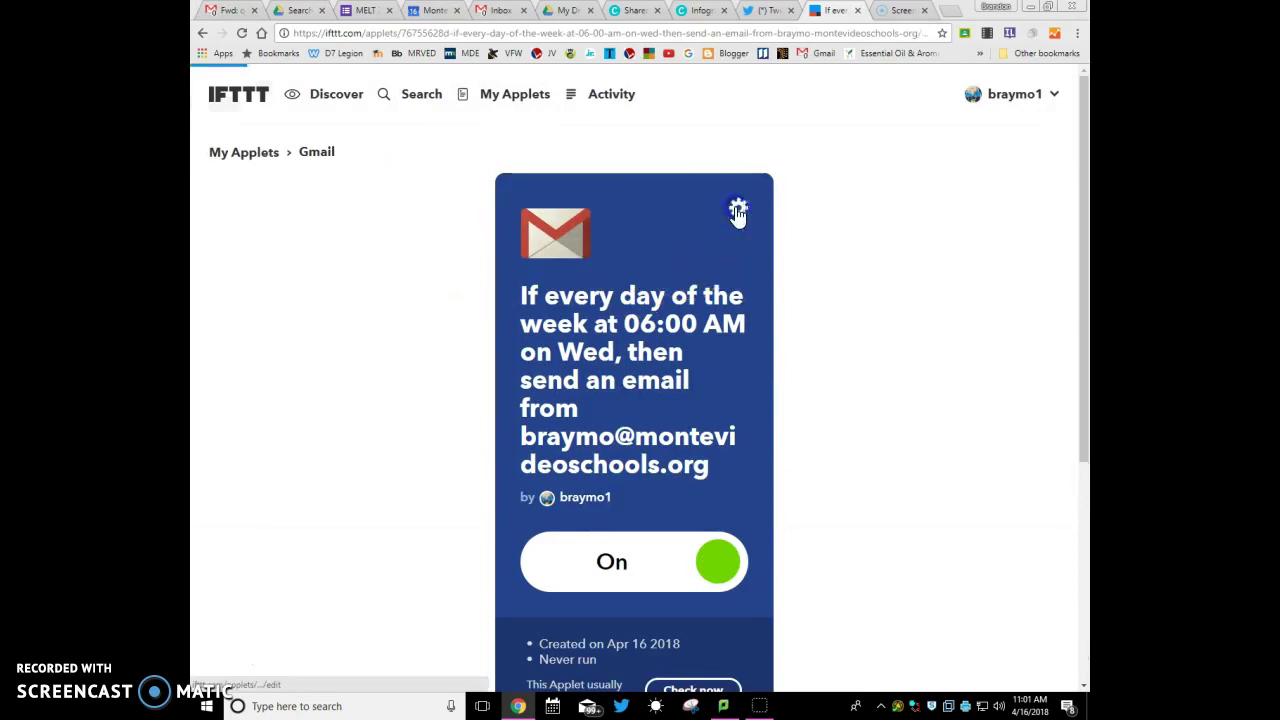
click(735, 210)
scroll(843, 357, down, 5)
scroll(843, 357, down, 15)
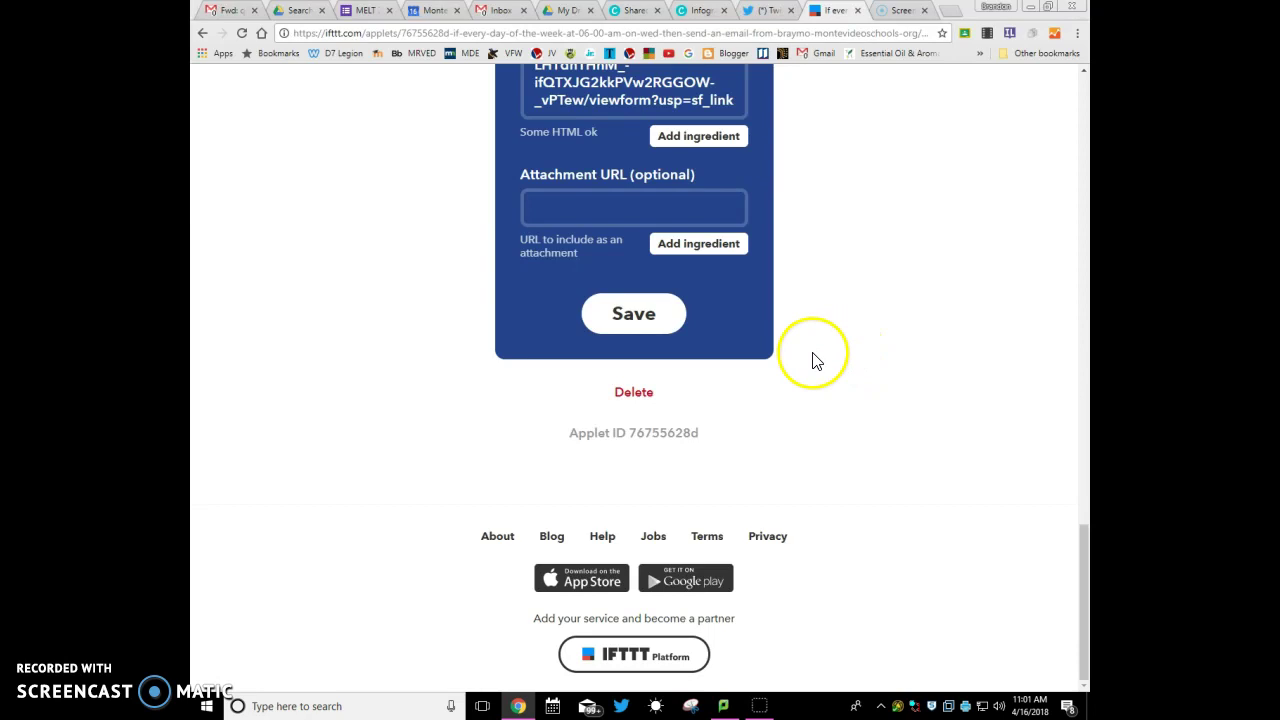
scroll(814, 357, up, 20)
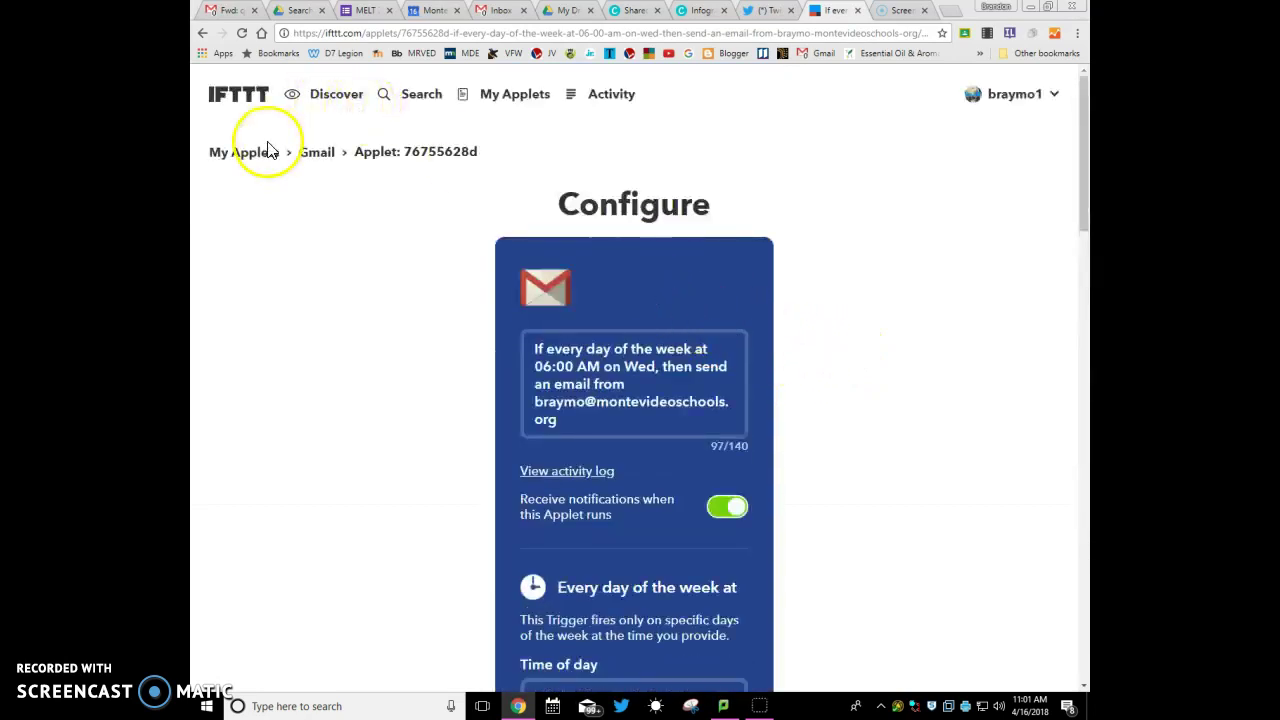
Start another new applet using the Date & Time service with the "Every day of the week at" trigger.
click(258, 152)
click(1027, 213)
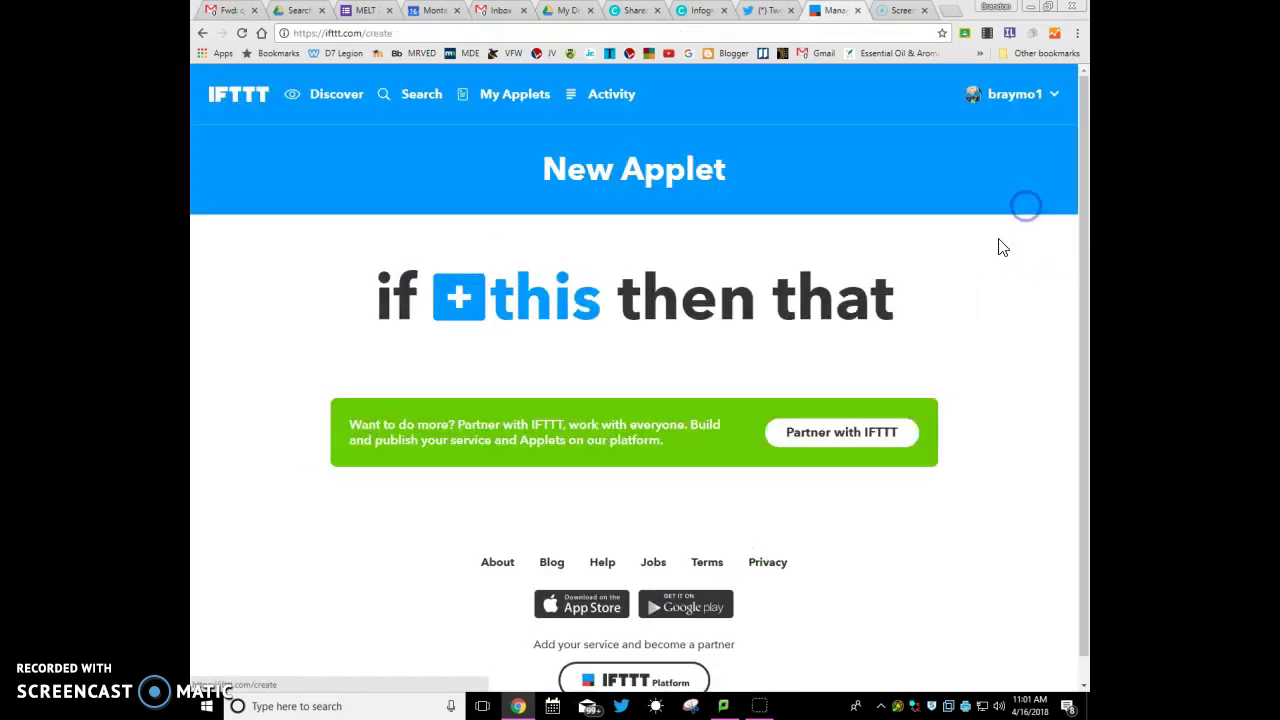
click(530, 298)
click(451, 405)
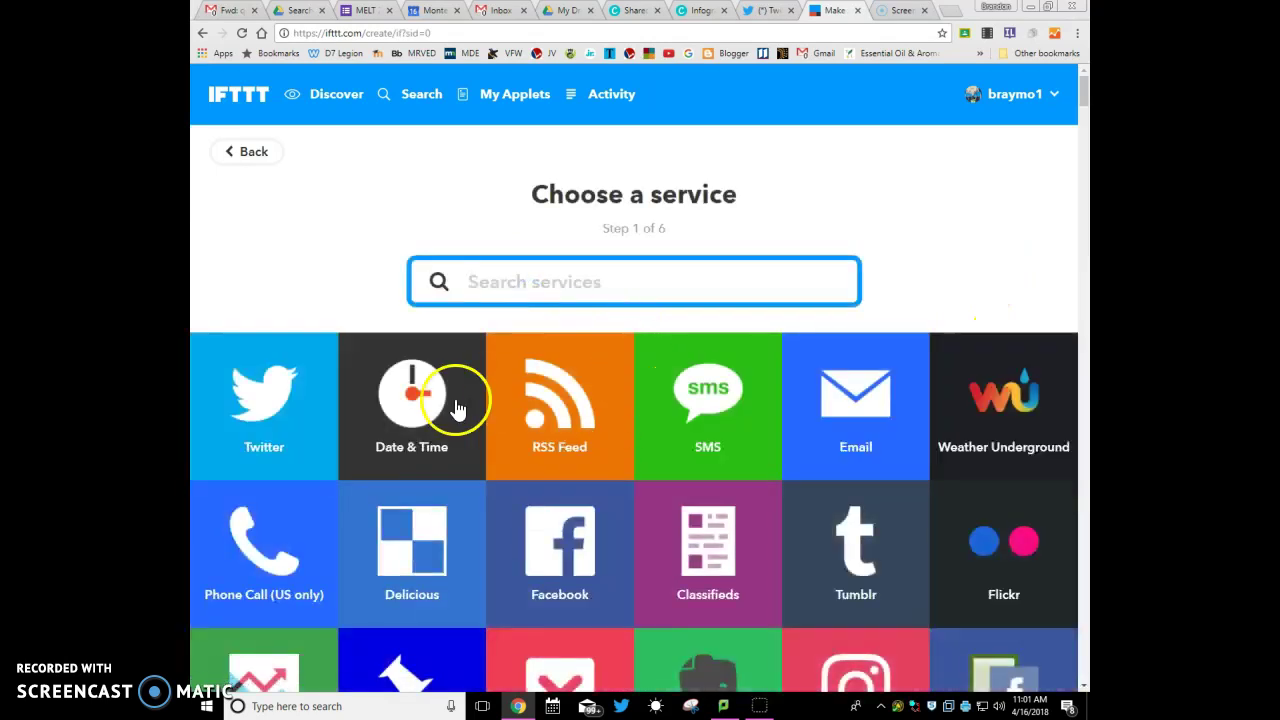
click(831, 312)
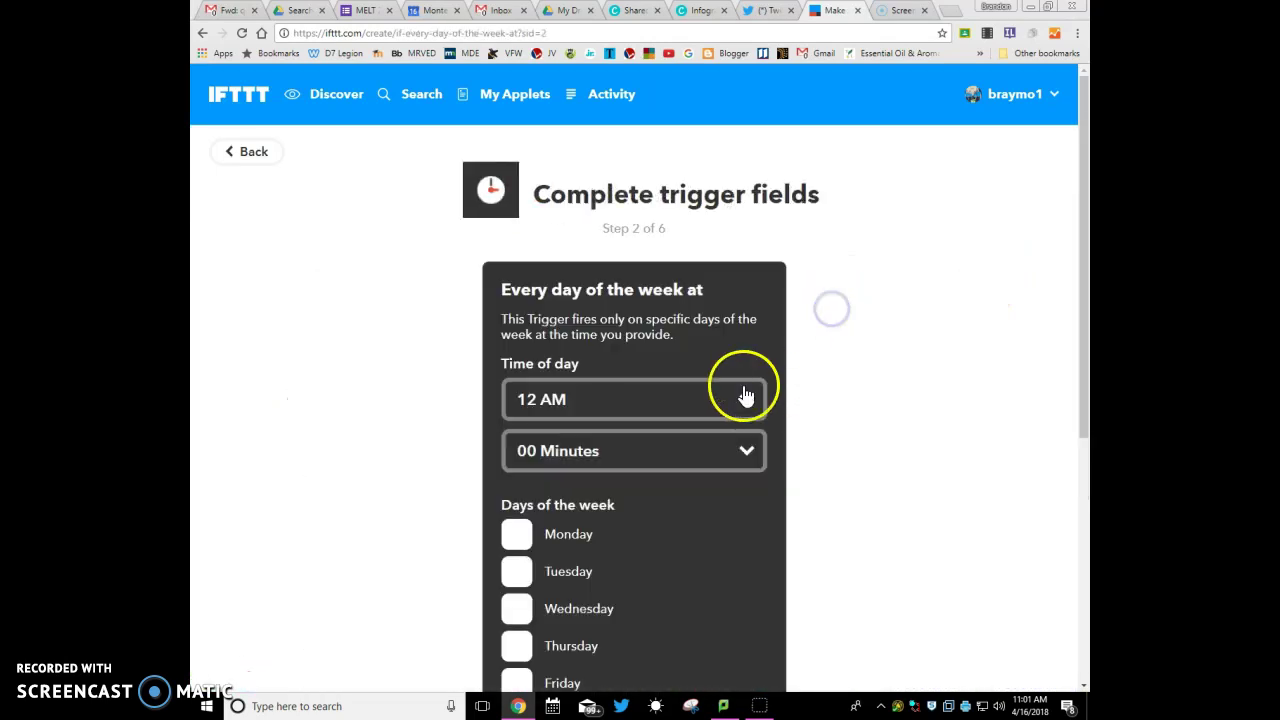
Set the trigger time to 06 AM on Wednesday and create the trigger.
click(668, 412)
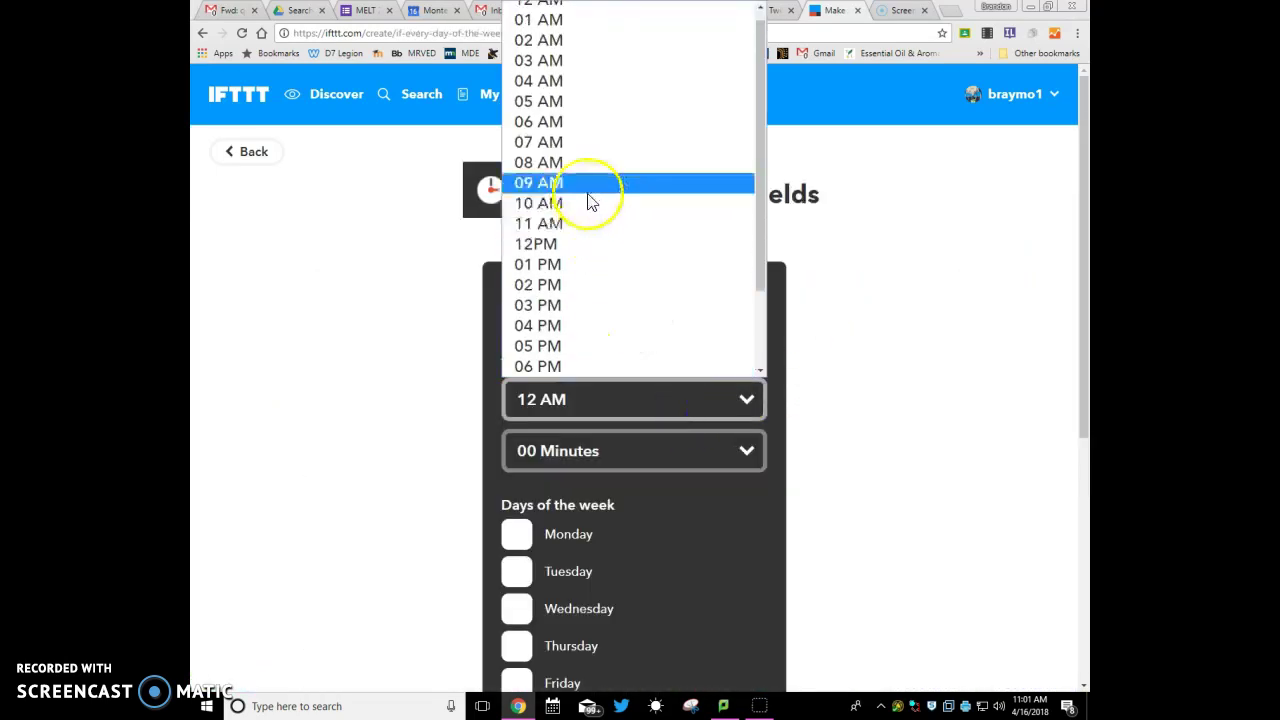
click(574, 121)
click(520, 607)
scroll(786, 553, down, 3)
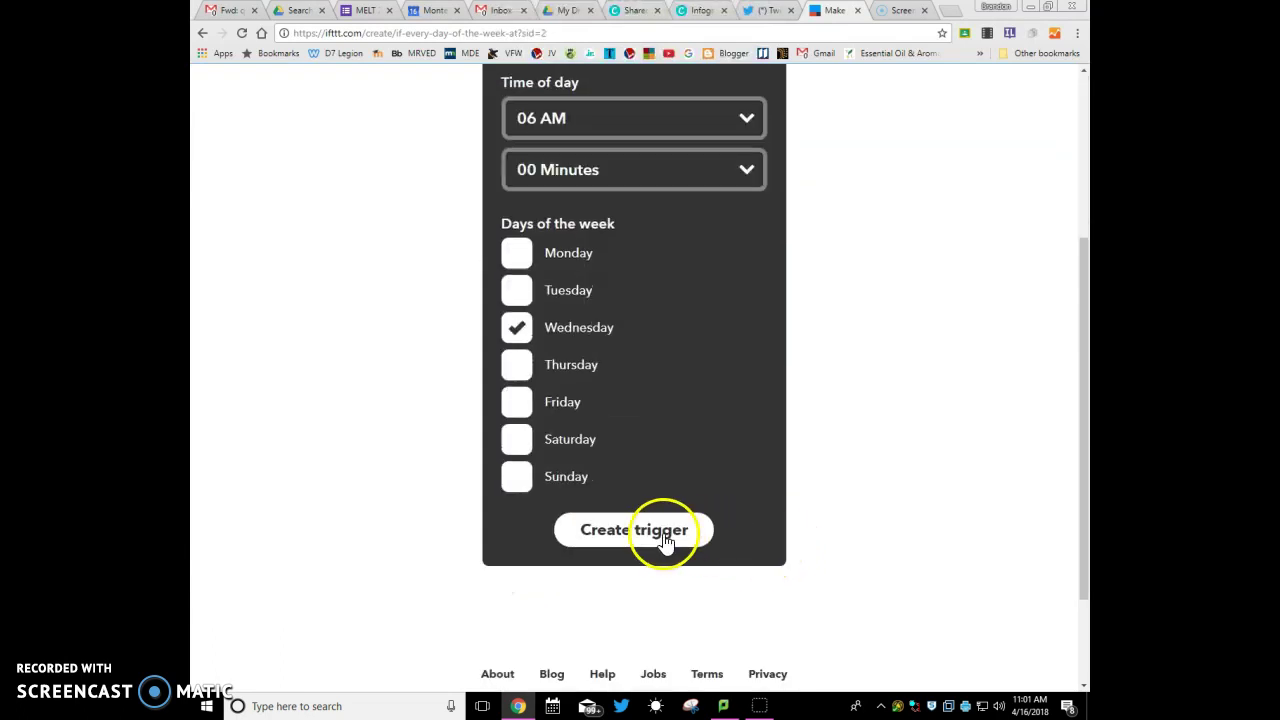
click(663, 529)
Choose Gmail as the action service with the "Send an email" action and view its empty action fields.
click(786, 226)
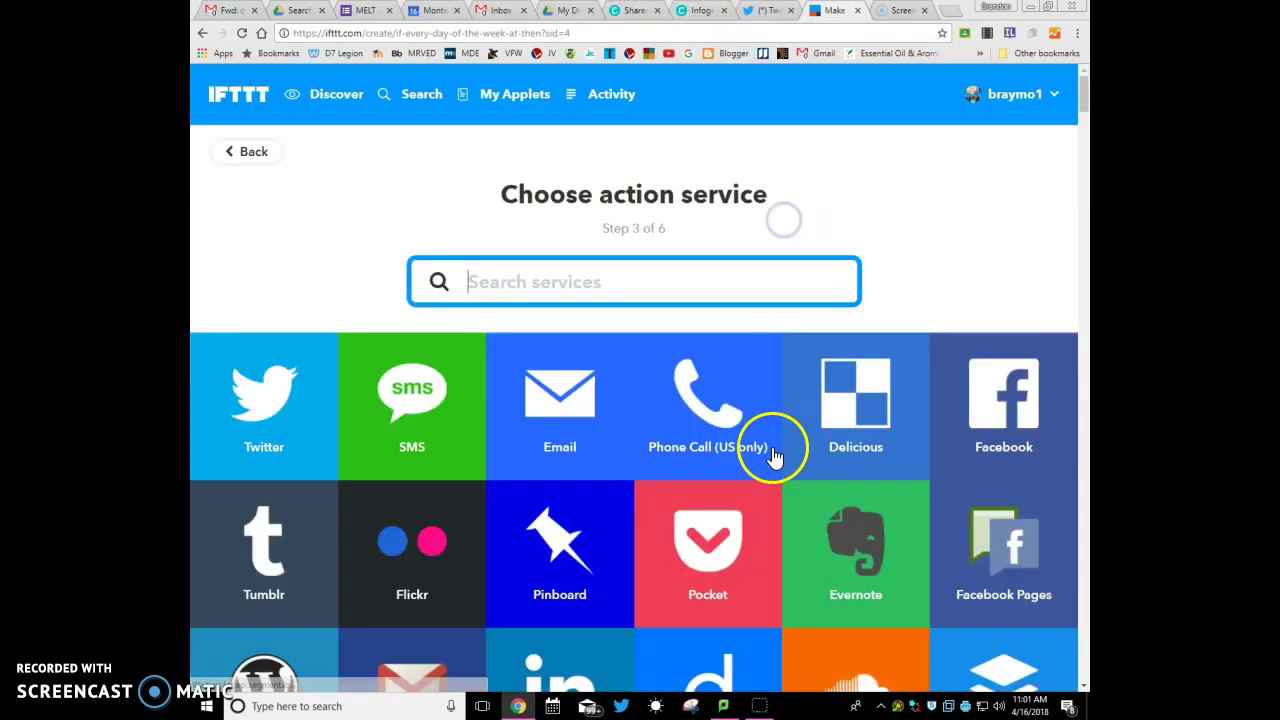
scroll(448, 492, down, 2)
click(447, 492)
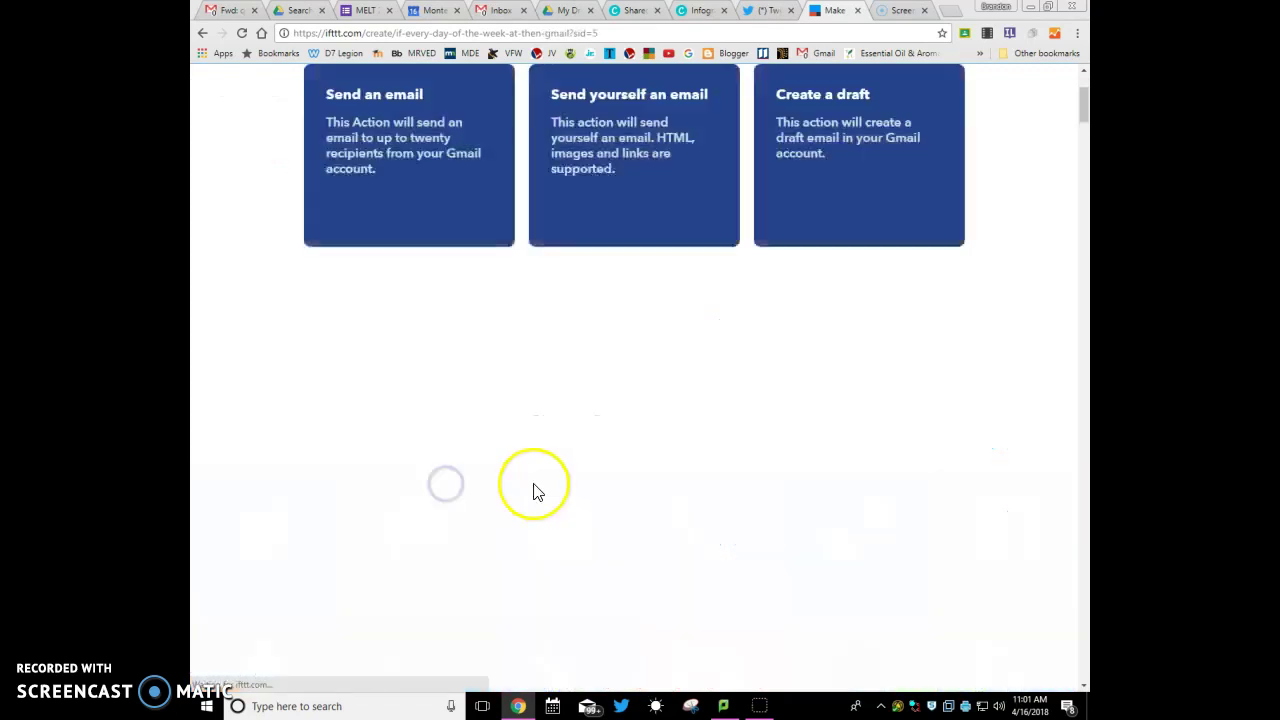
click(405, 233)
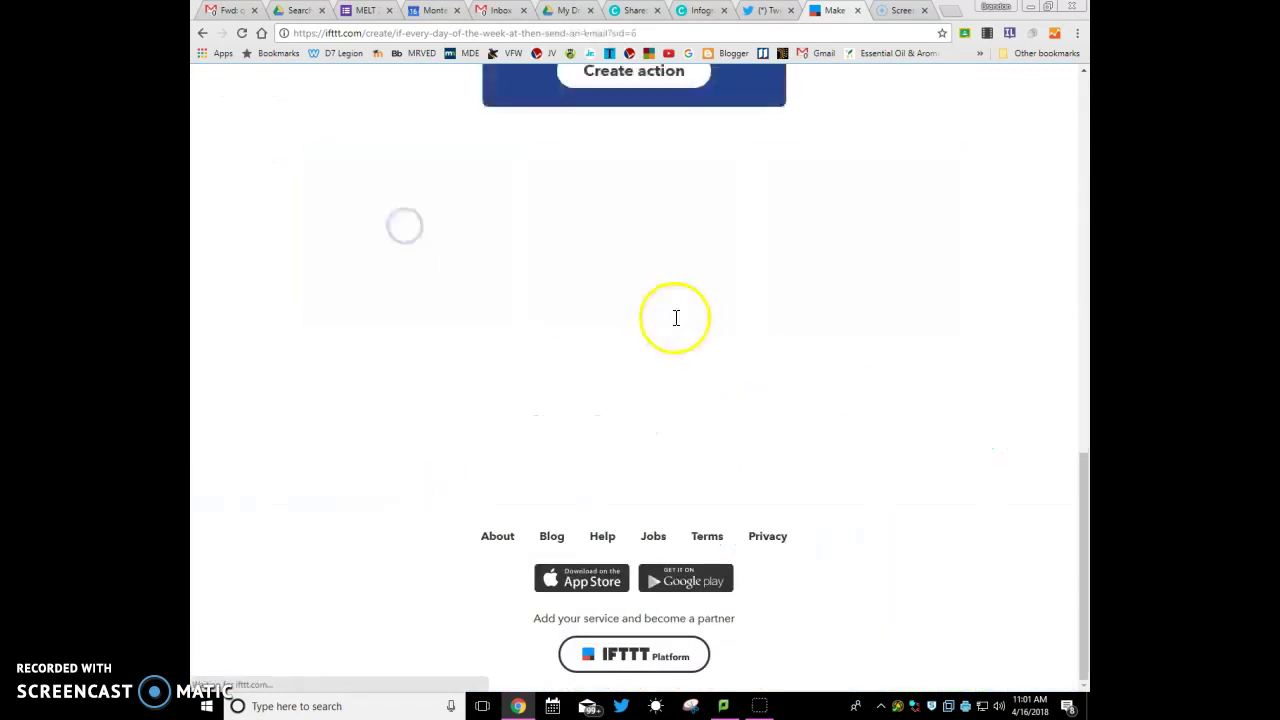
scroll(681, 344, up, 5)
scroll(681, 344, up, 5)
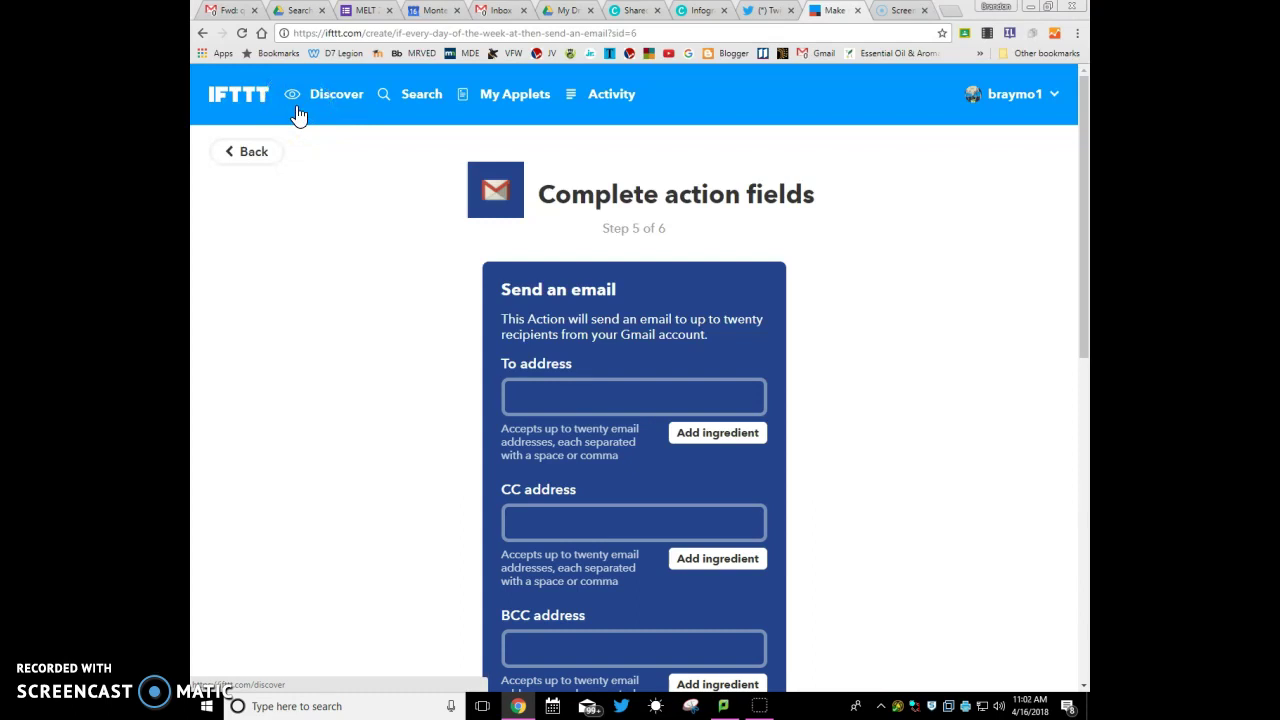
click(300, 115)
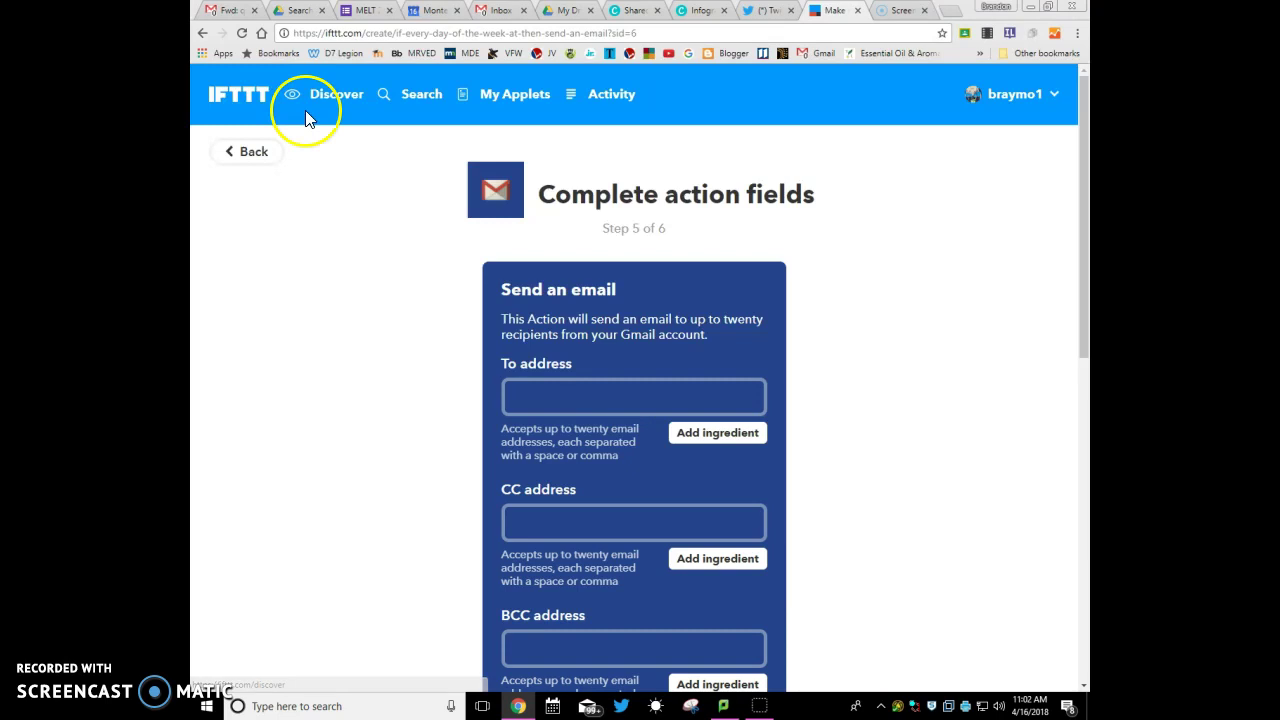